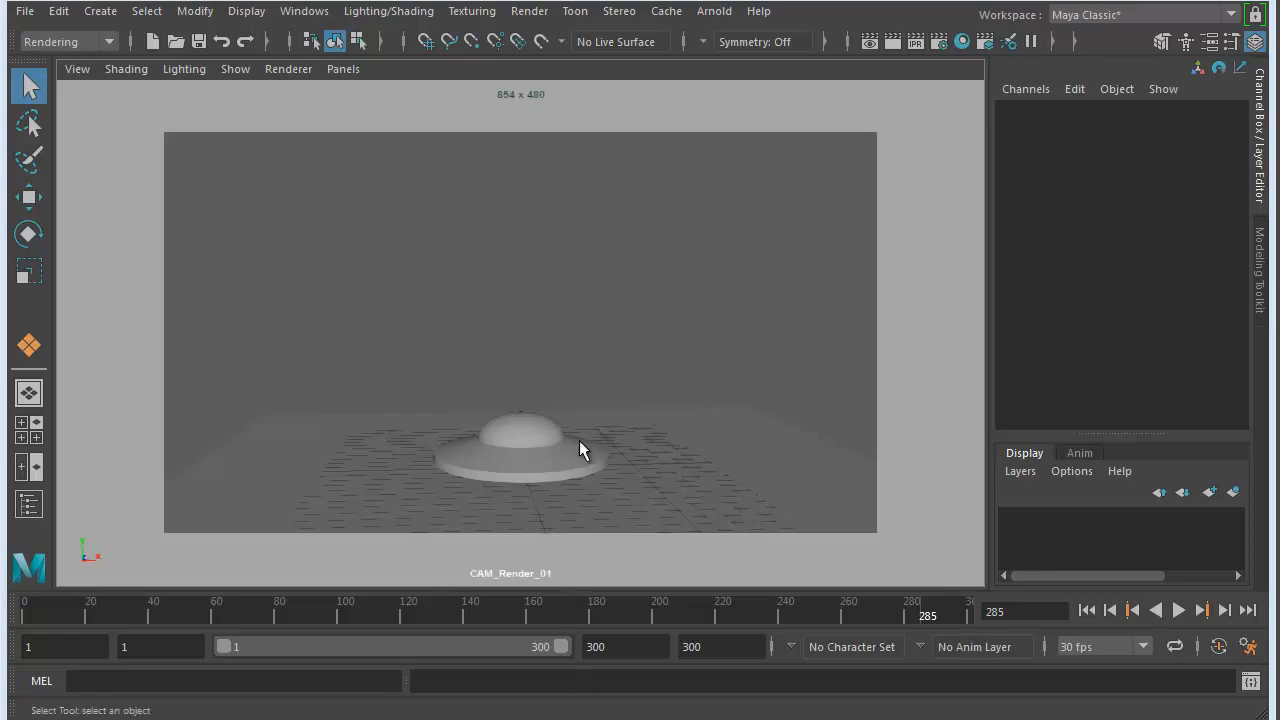
- Inspect the ground plane and the keyframed saucer, scrubbing the saucer's animation back to frame 2
{"action": "left_click", "coordinate": [591, 406]}
{"action": "left_click", "coordinate": [518, 389]}
{"action": "left_click", "coordinate": [309, 446]}
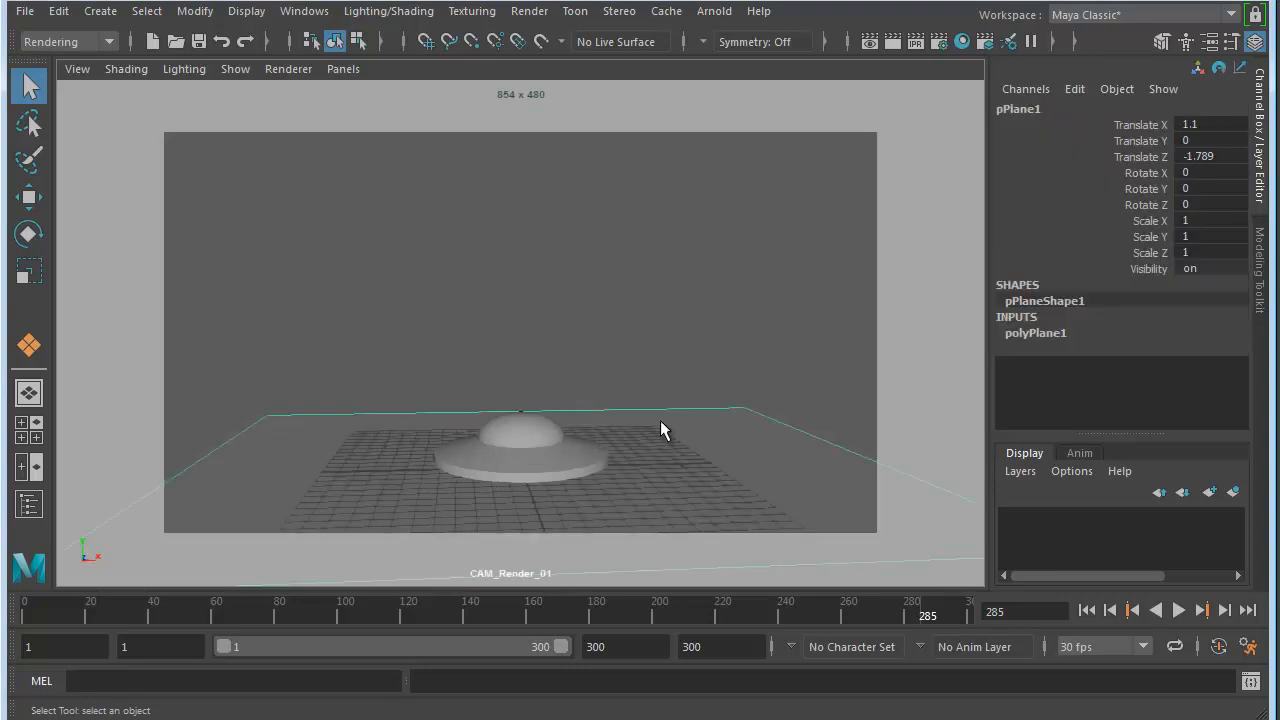
{"action": "left_click", "coordinate": [495, 452]}
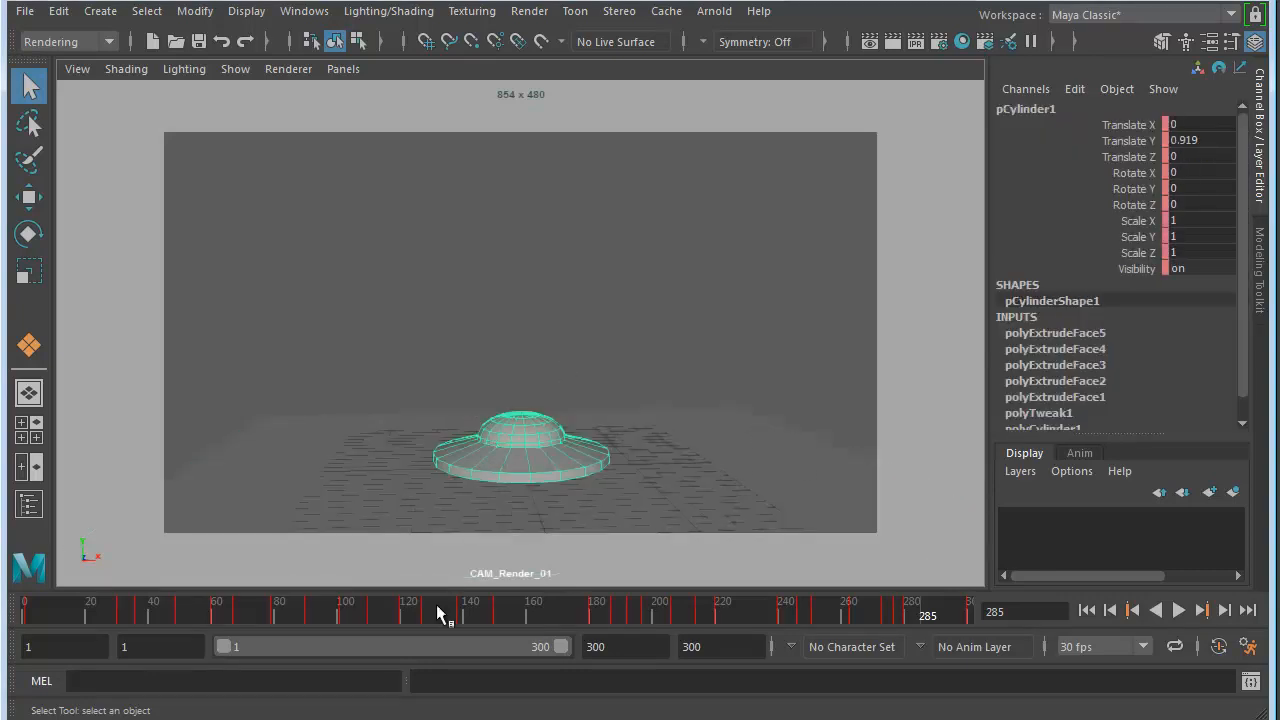
{"action": "left_click_drag", "start_coordinate": [351, 608], "coordinate": [34, 623]}
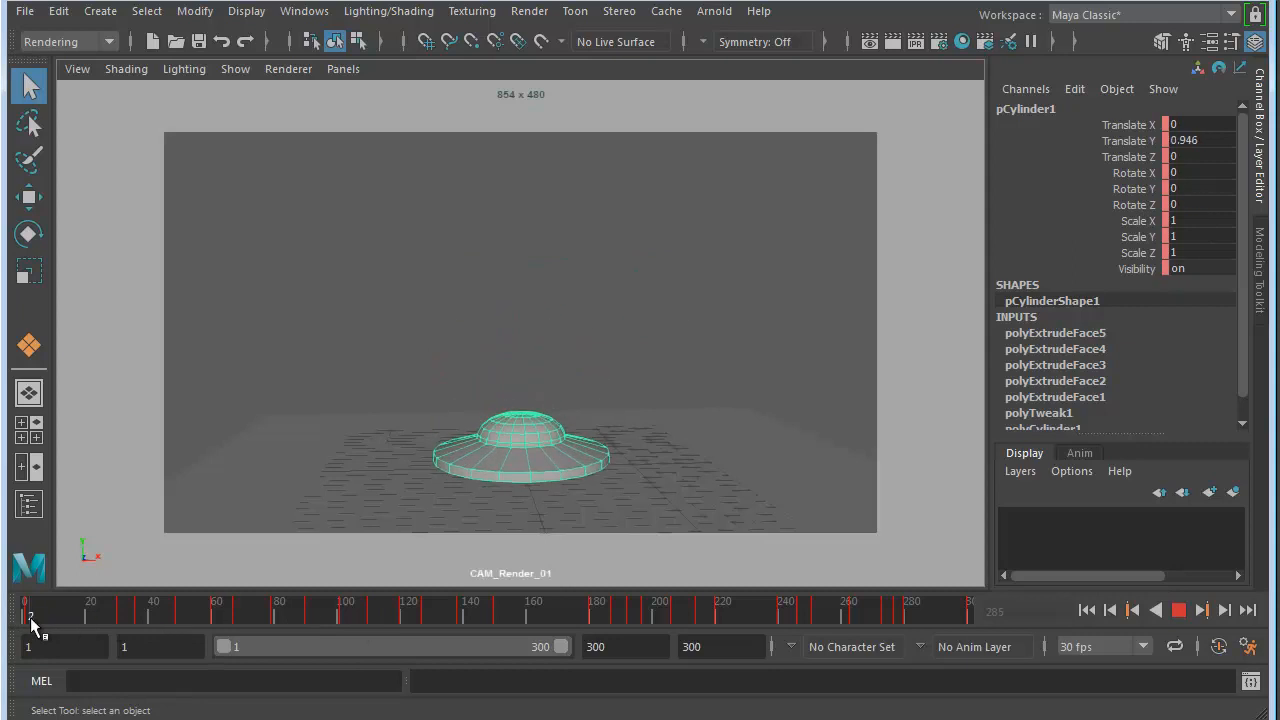
{"action": "left_click", "coordinate": [445, 240]}
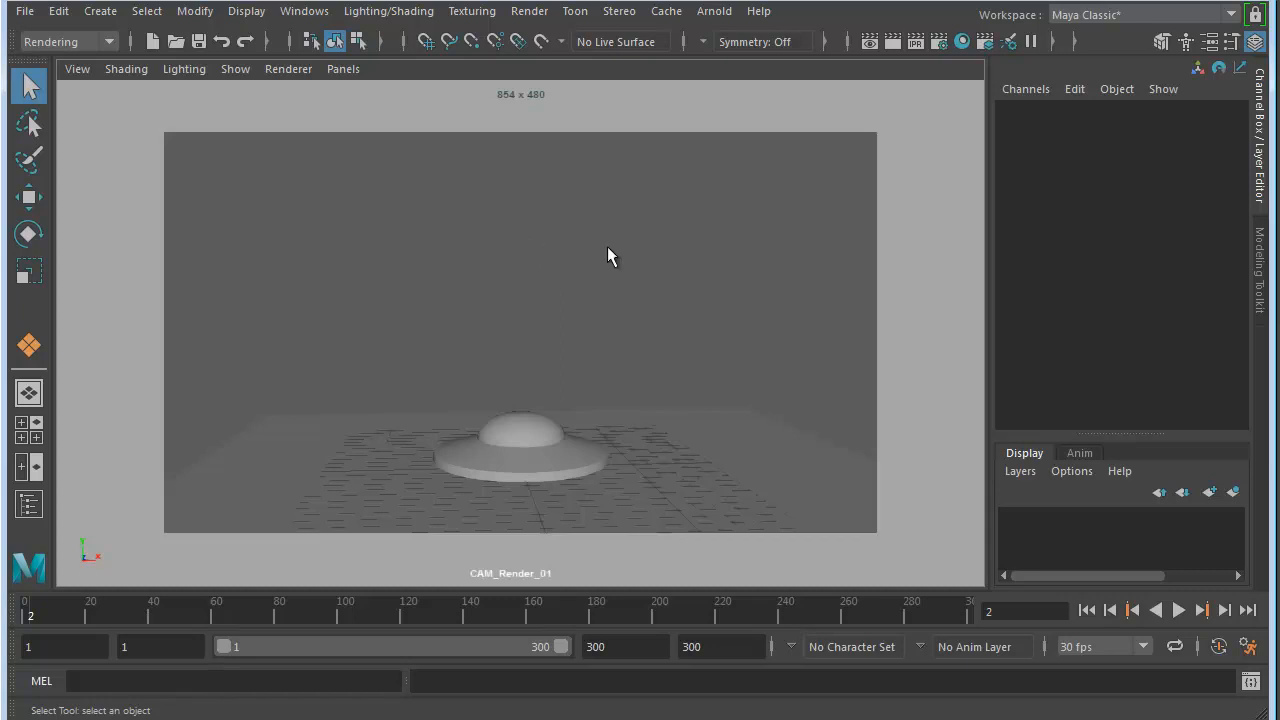
- Show the top view at full size, with free space around the saucer
{"action": "key", "text": "space"}
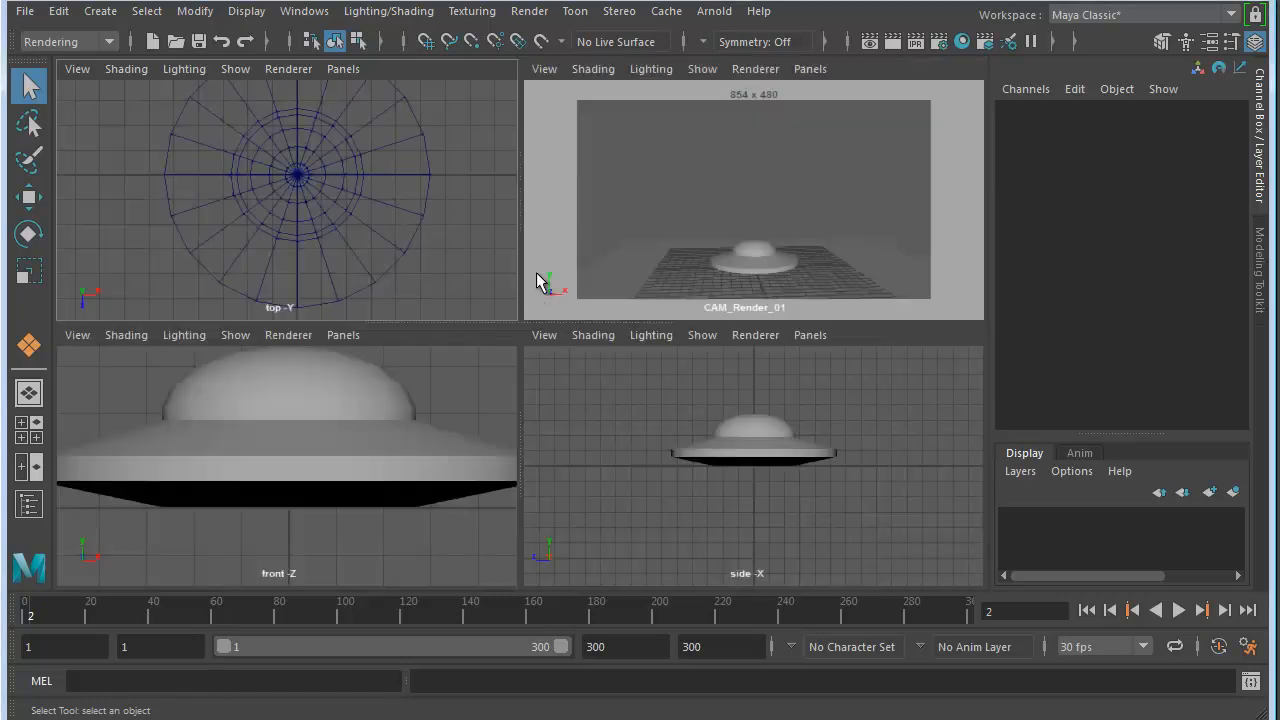
{"action": "key", "text": "space"}
{"action": "scroll", "coordinate": [494, 328], "scroll_direction": "down", "scroll_amount": 8}
{"action": "middle_click_drag", "start_coordinate": [490, 268], "coordinate": [302, 319], "text": "alt"}
{"action": "left_click", "coordinate": [104, 14]}
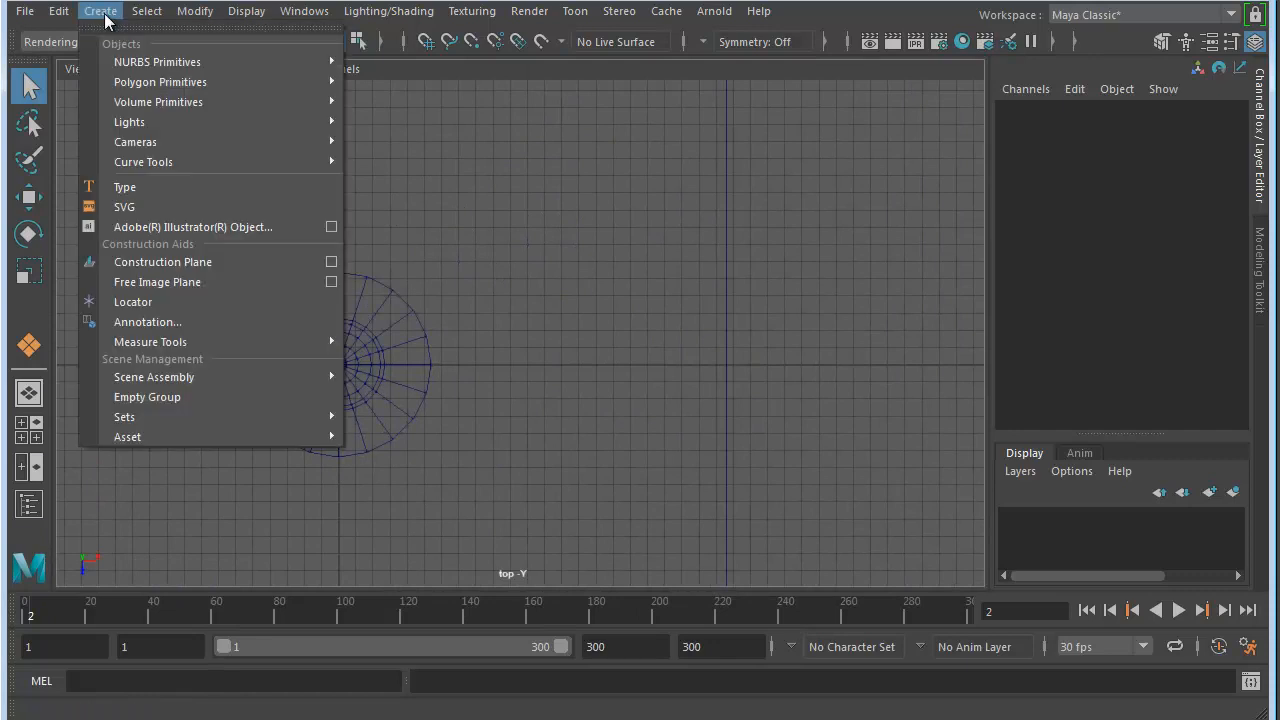
{"action": "mouse_move", "coordinate": [160, 125]}
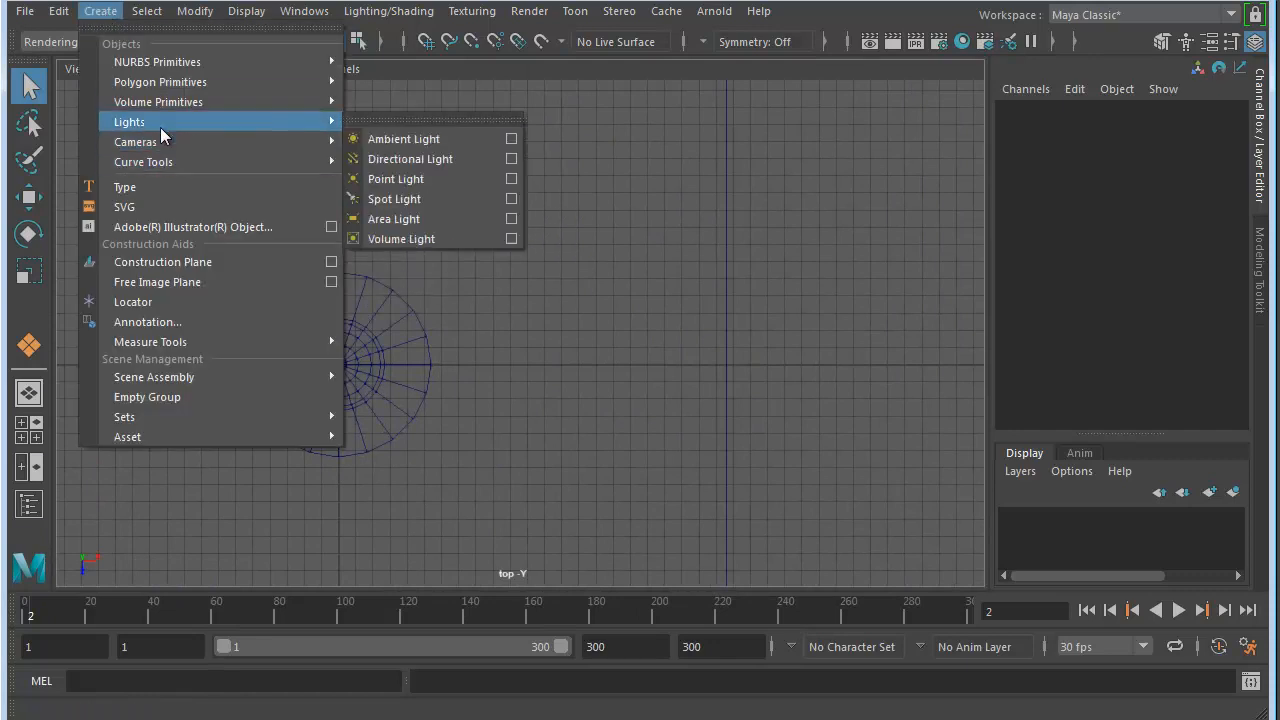
{"action": "left_click", "coordinate": [115, 30]}
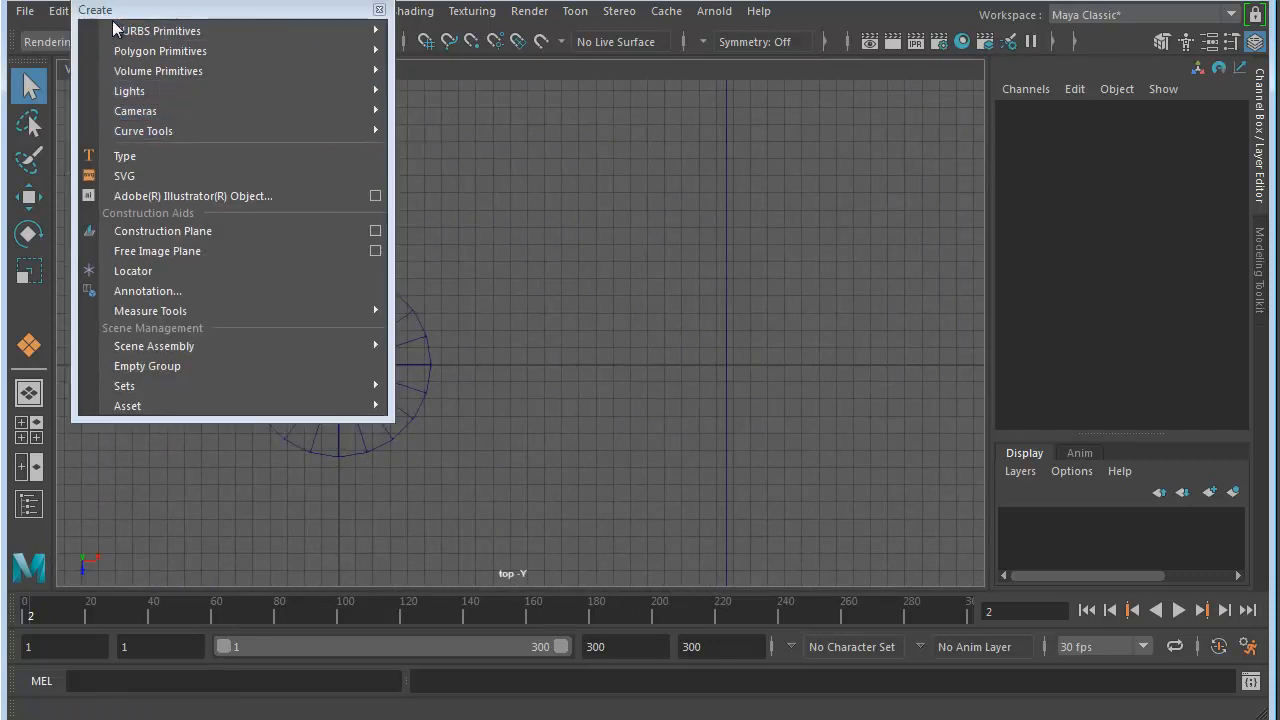
{"action": "left_click", "coordinate": [379, 9]}
- Create an Arnold area light and move it up above the saucer
{"action": "left_click", "coordinate": [713, 12]}
{"action": "mouse_move", "coordinate": [830, 115]}
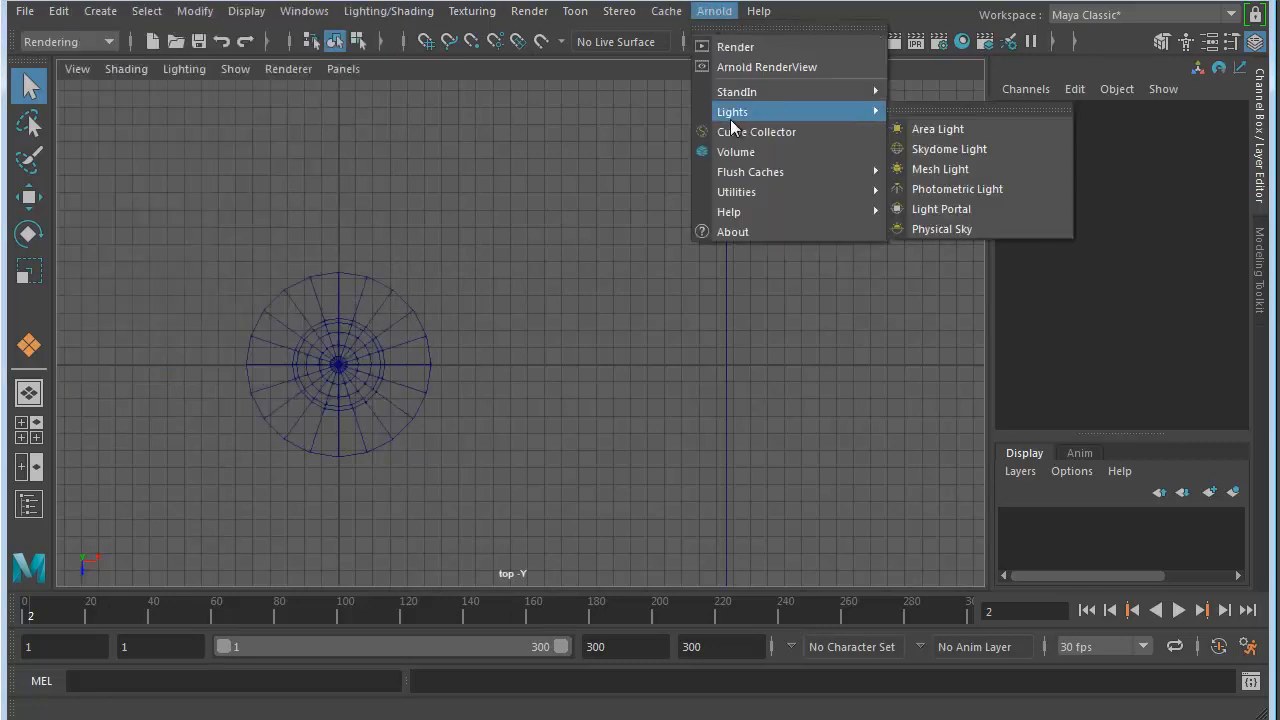
{"action": "left_click", "coordinate": [949, 128]}
{"action": "key", "text": "w"}
{"action": "right_click_drag", "start_coordinate": [598, 446], "coordinate": [346, 409], "text": "alt"}
{"action": "key", "text": "space"}
{"action": "right_click_drag", "start_coordinate": [440, 497], "coordinate": [213, 457], "text": "alt"}
{"action": "left_click_drag", "start_coordinate": [283, 440], "coordinate": [283, 310]}
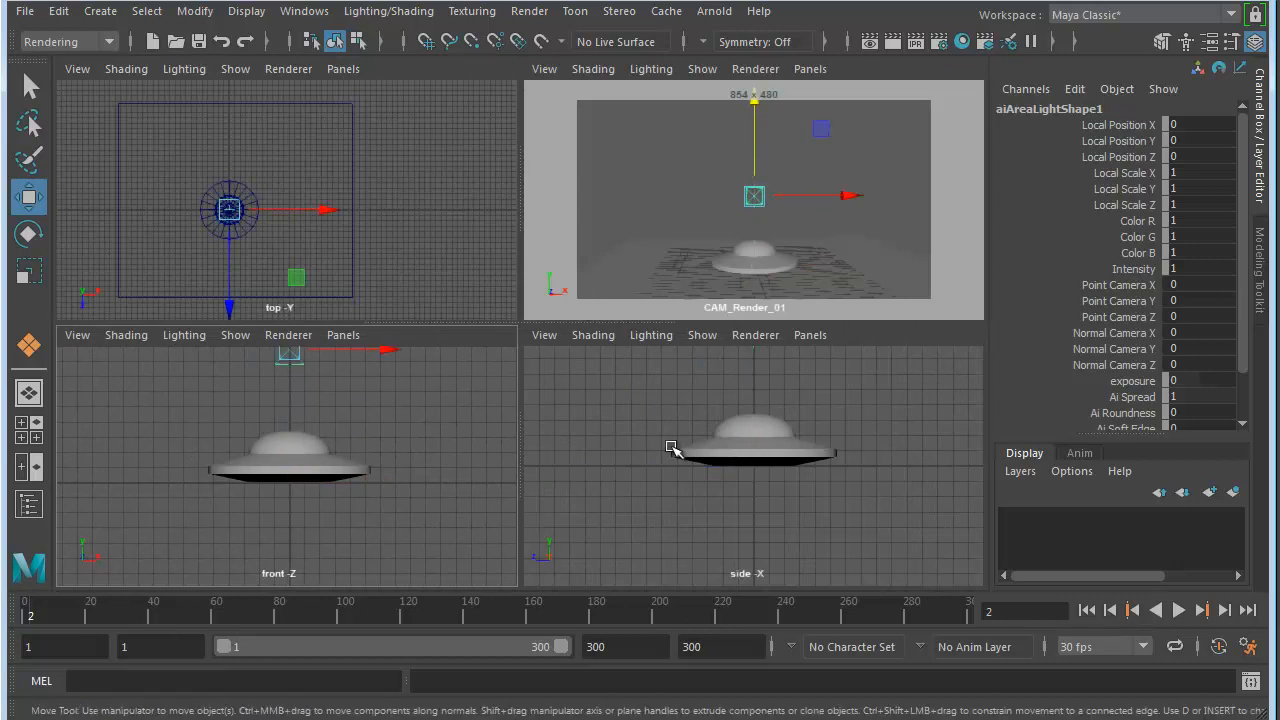
- Rotate the area light about -89.5 degrees around X so it faces down onto the saucer
{"action": "key", "text": "space"}
{"action": "right_click_drag", "start_coordinate": [329, 323], "coordinate": [510, 338], "text": "alt"}
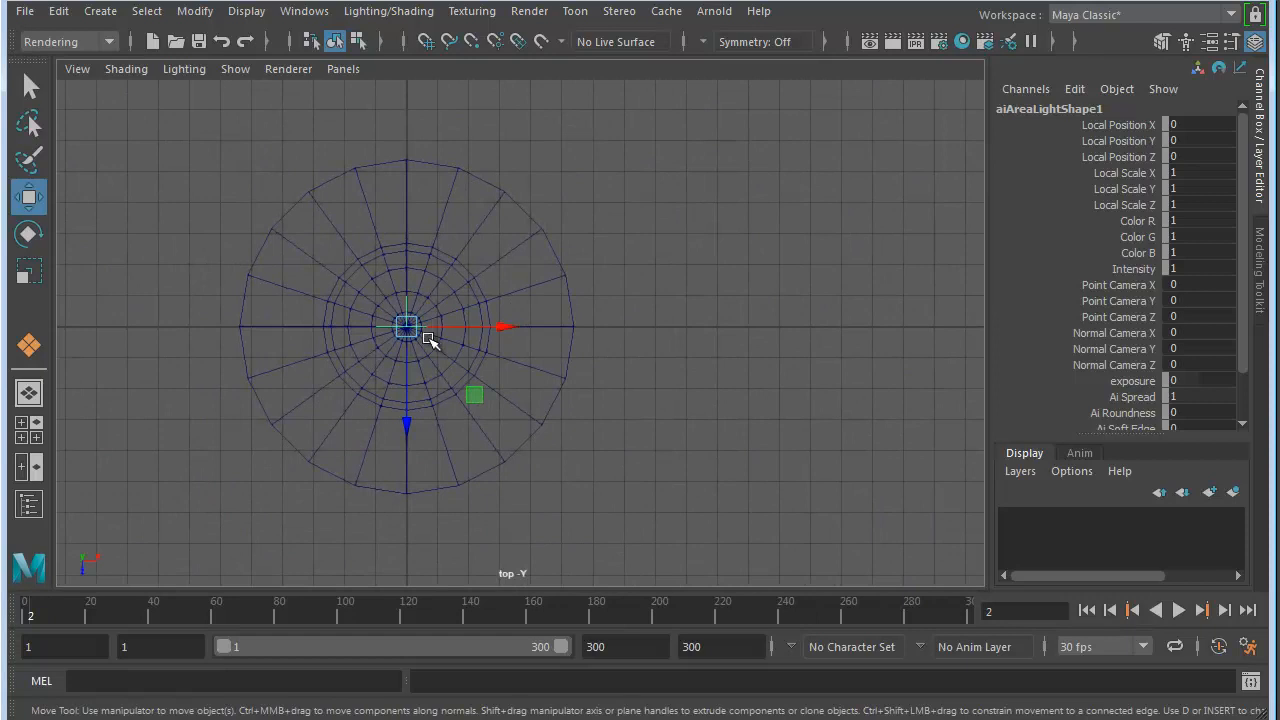
{"action": "key", "text": "e"}
{"action": "left_click_drag", "start_coordinate": [409, 383], "coordinate": [414, 243]}
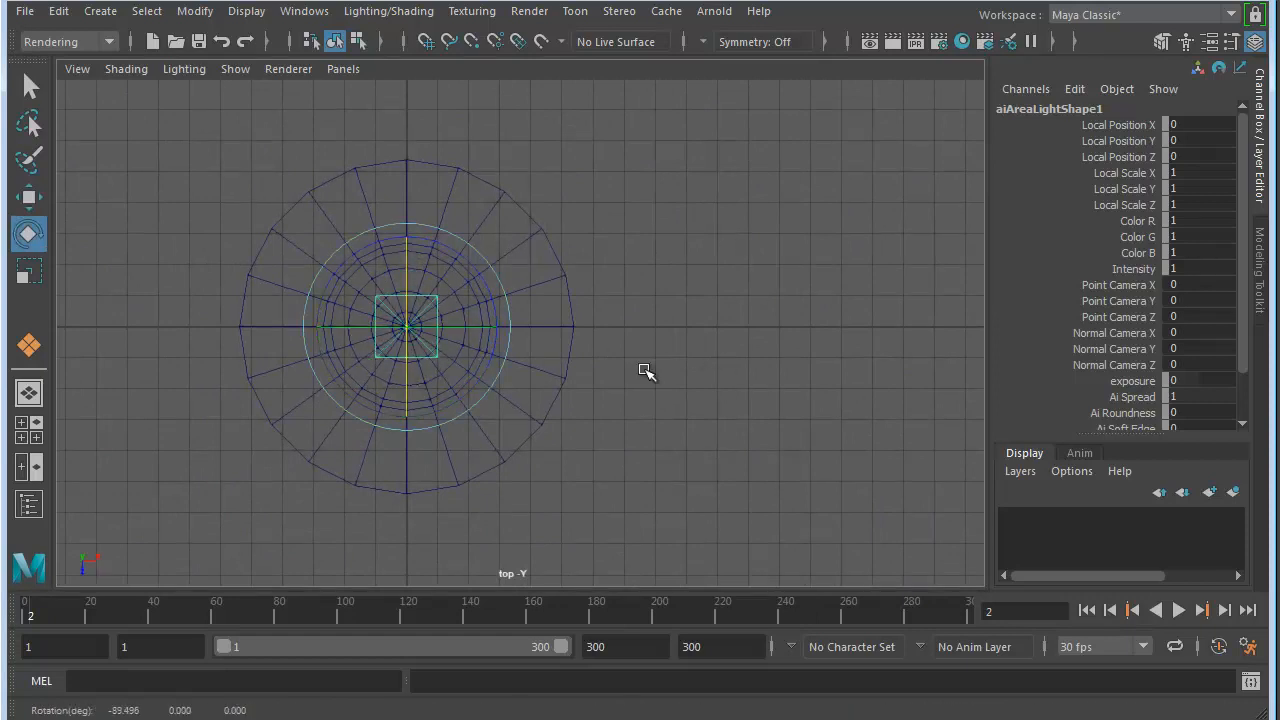
- Raise the area light much higher above the saucer in the front view and go to frame 300
{"action": "key", "text": "space"}
{"action": "key", "text": "space"}
{"action": "right_click_drag", "start_coordinate": [708, 437], "coordinate": [405, 278], "text": "alt"}
{"action": "middle_click_drag", "start_coordinate": [407, 277], "coordinate": [410, 342], "text": "alt"}
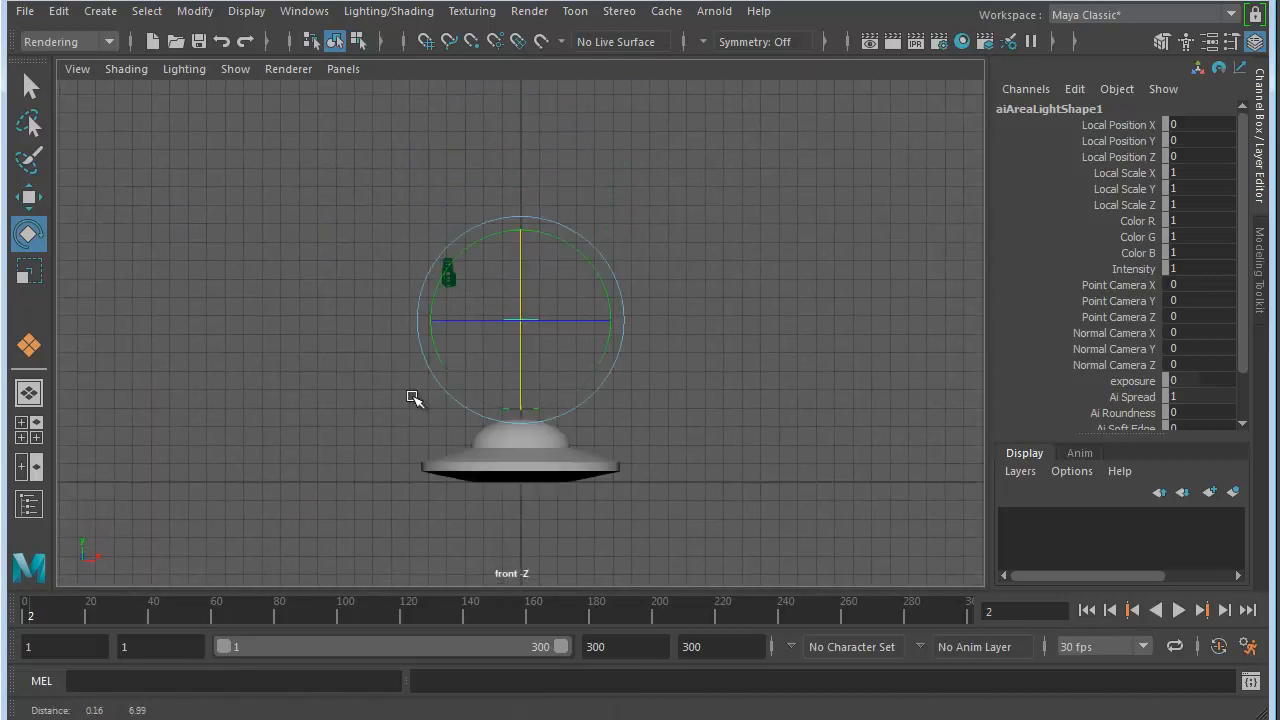
{"action": "right_click_drag", "start_coordinate": [410, 342], "coordinate": [323, 371], "text": "alt"}
{"action": "middle_click_drag", "start_coordinate": [323, 371], "coordinate": [331, 403], "text": "alt"}
{"action": "key", "text": "w"}
{"action": "left_click_drag", "start_coordinate": [505, 330], "coordinate": [477, 123]}
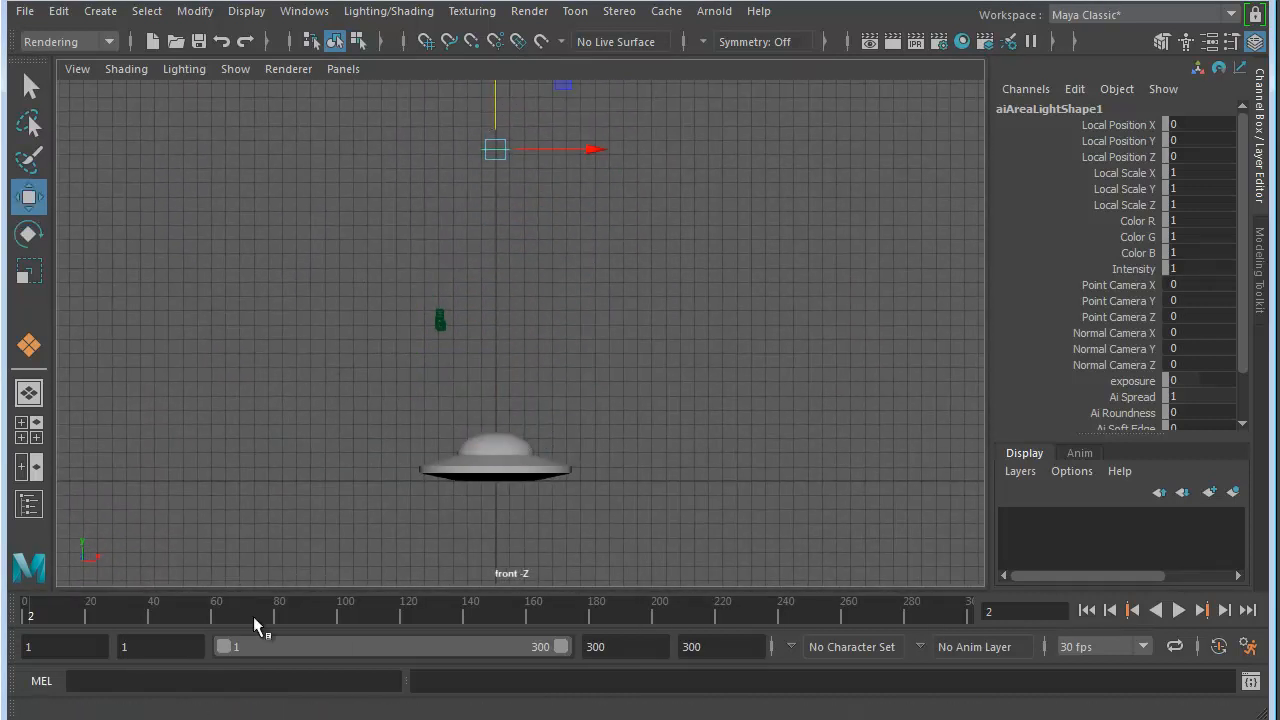
{"action": "key", "text": "alt+v"}
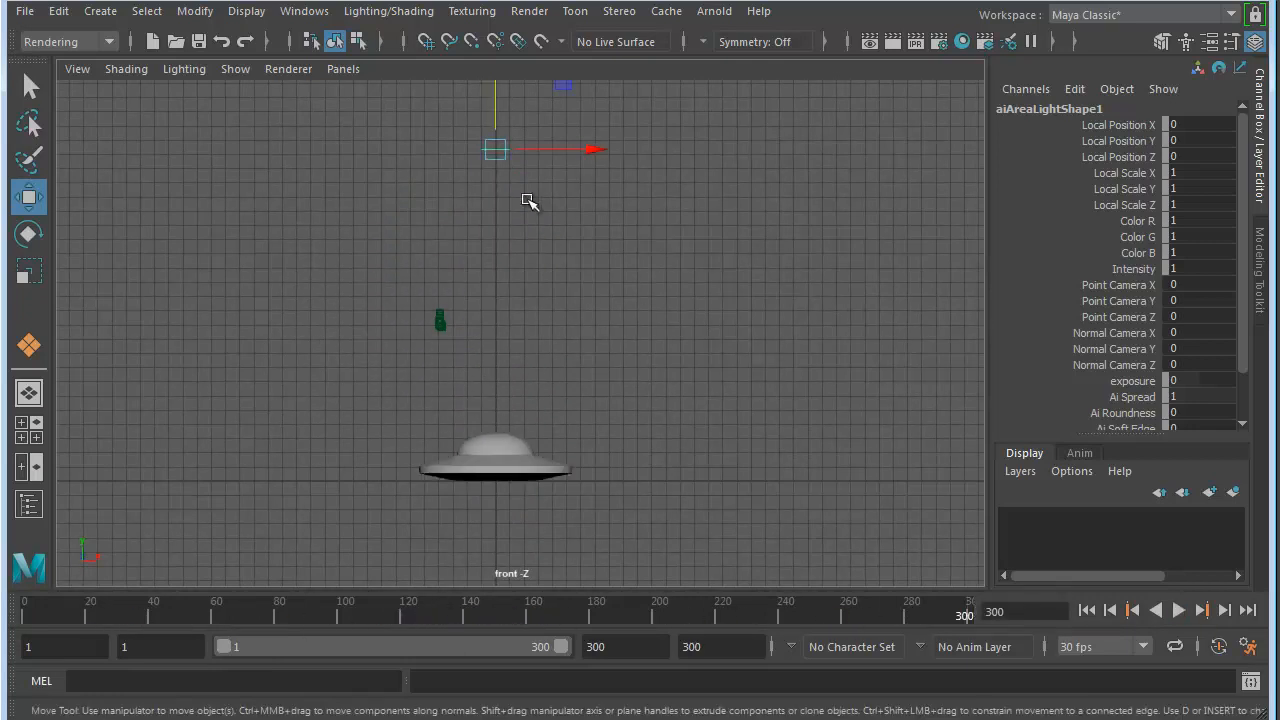
- Show the CAM_Render_01 view at full size and light it with all scene lights
{"action": "key", "text": "space"}
{"action": "key", "text": "space"}
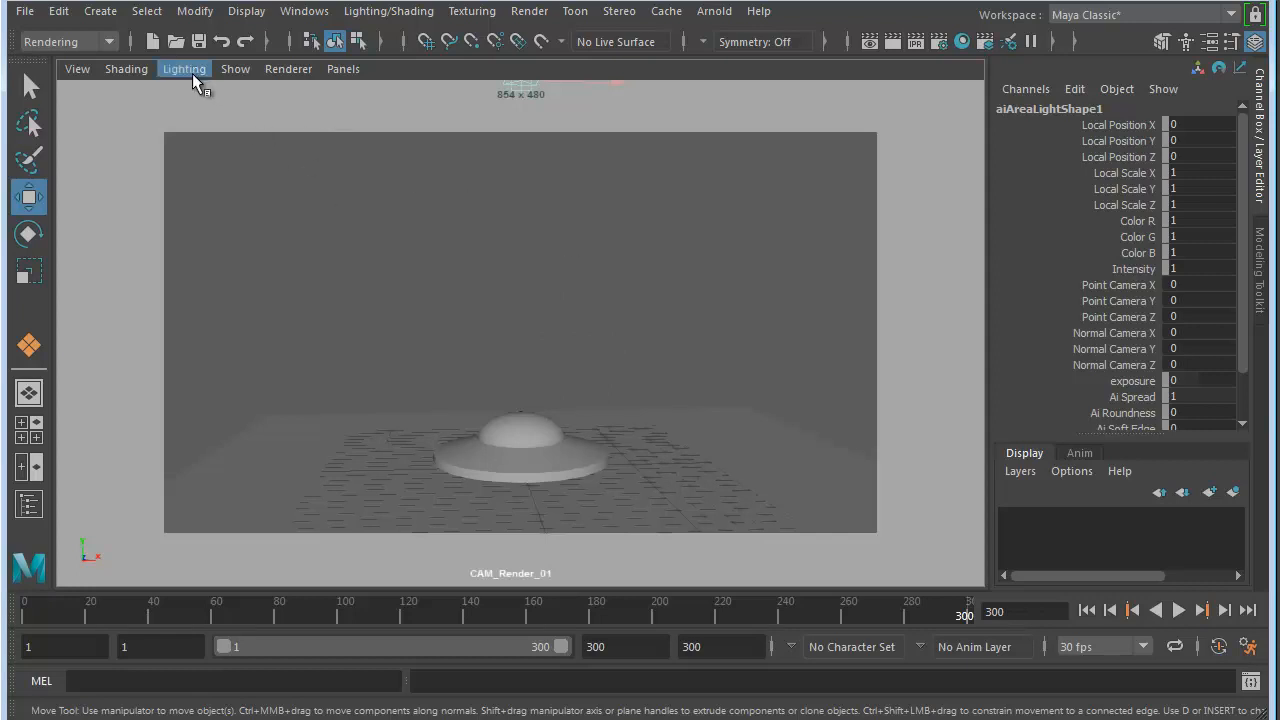
{"action": "left_click", "coordinate": [126, 70]}
{"action": "mouse_move", "coordinate": [182, 74]}
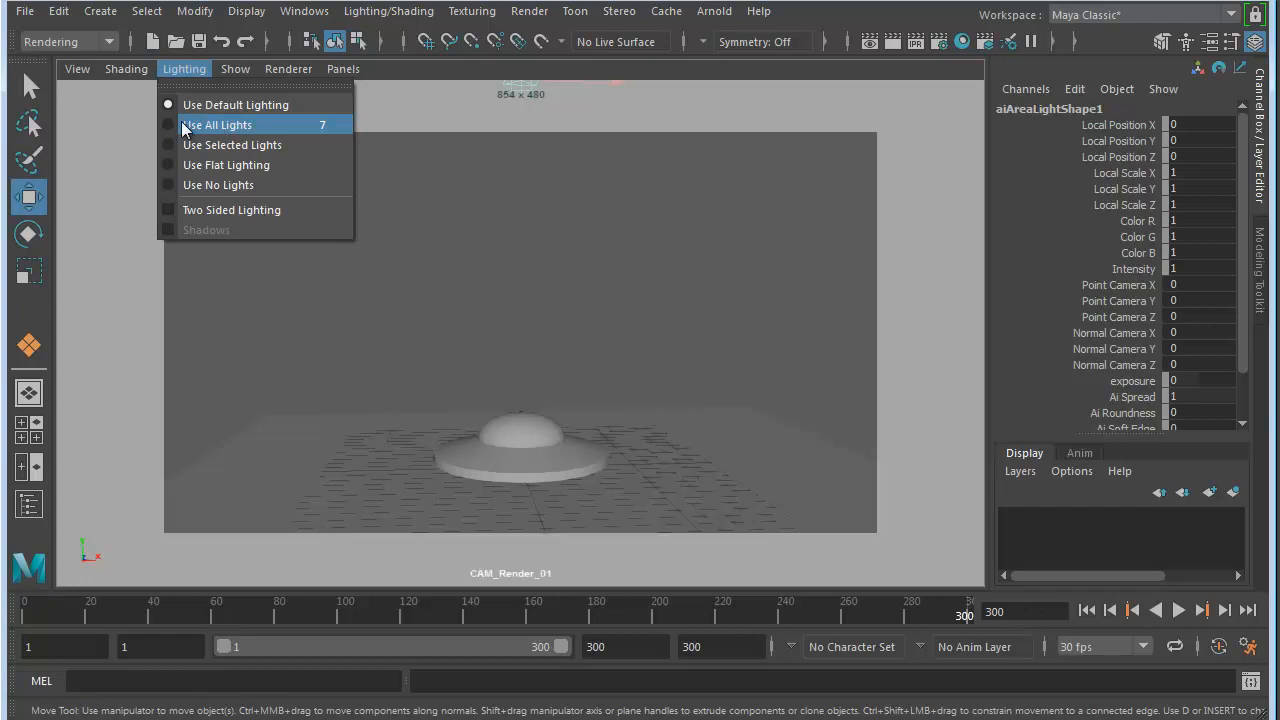
{"action": "left_click", "coordinate": [217, 125]}
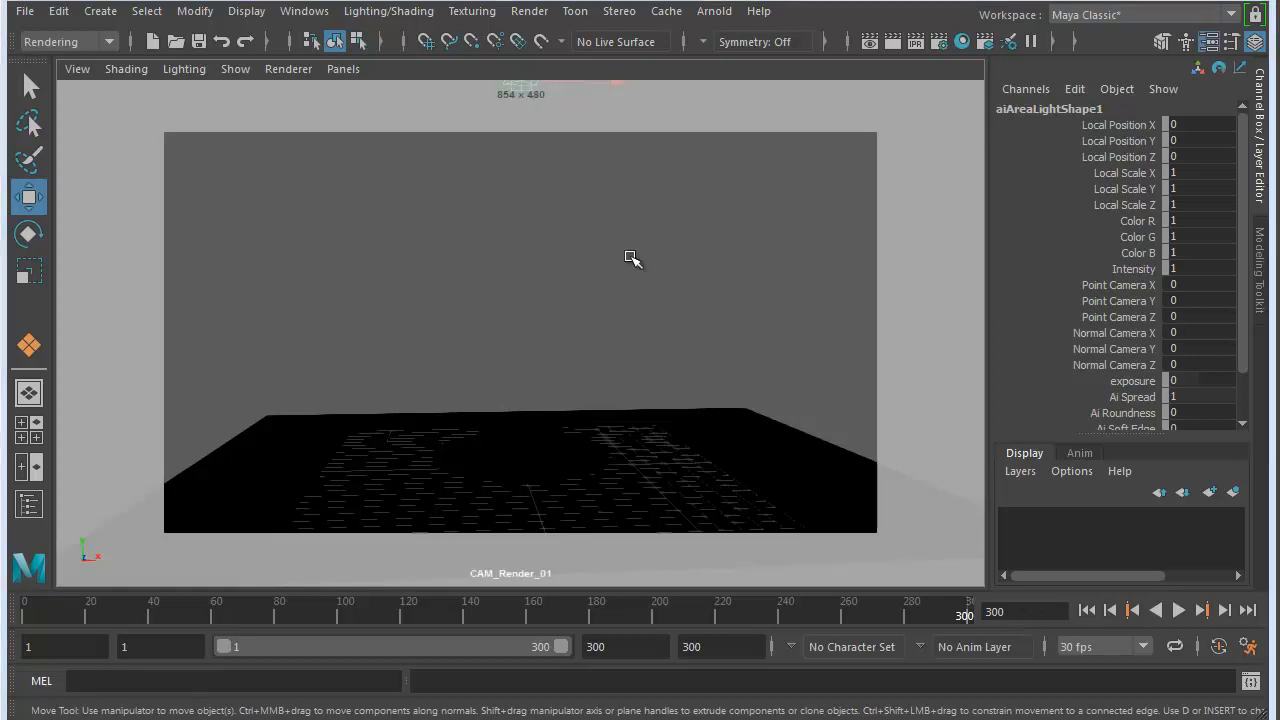
- Set the area light's intensity to 50 and review its samples and resolution attributes
{"action": "key", "text": "ctrl+a"}
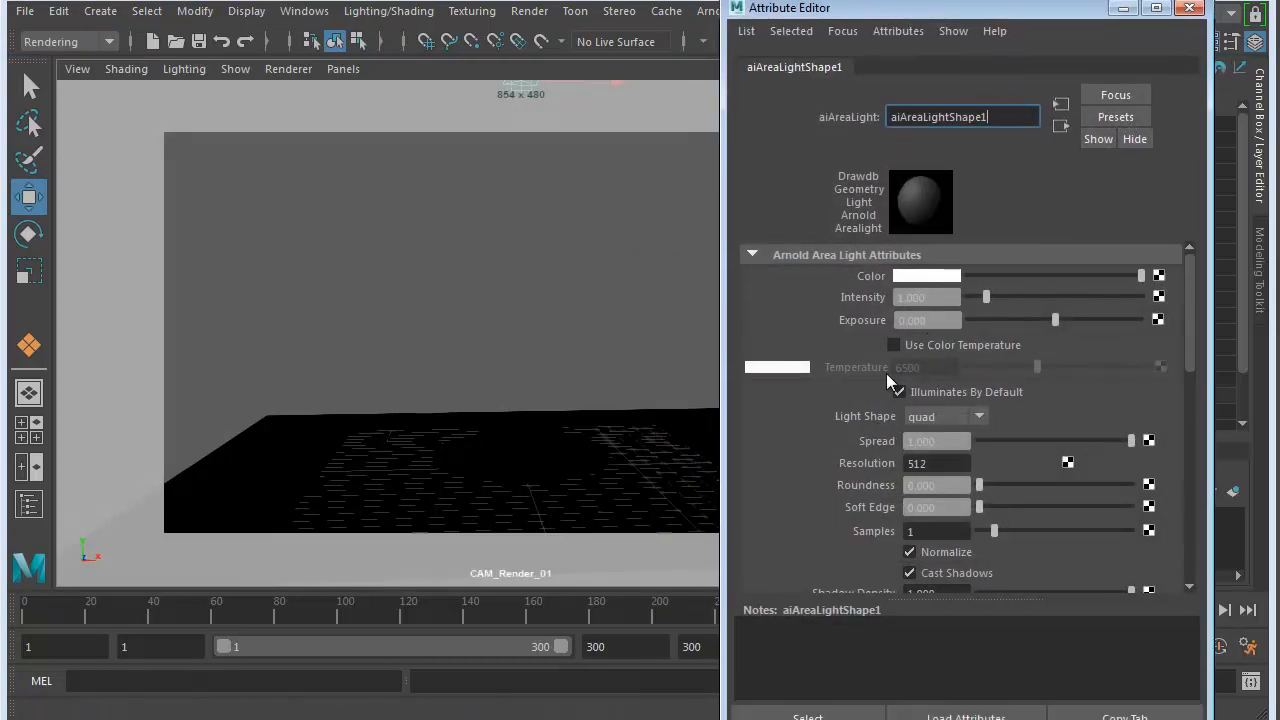
{"action": "left_click", "coordinate": [920, 298]}
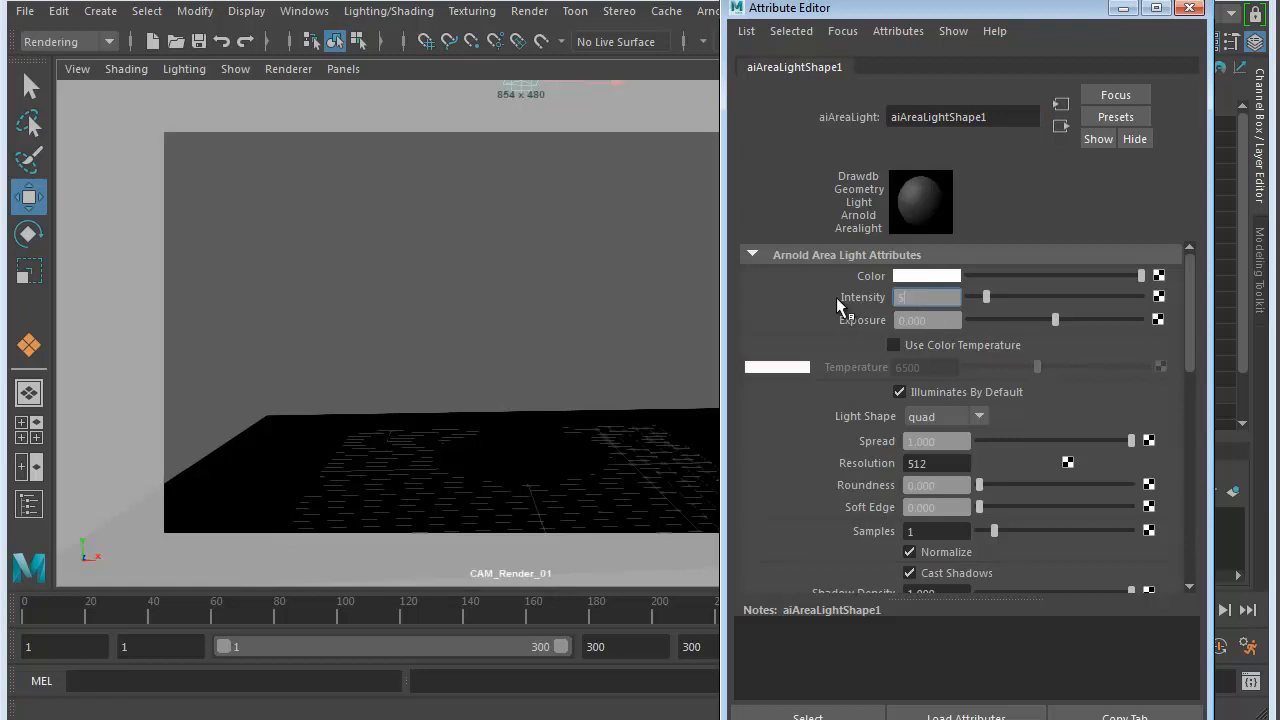
{"action": "type", "text": "50"}
{"action": "key", "text": "Return"}
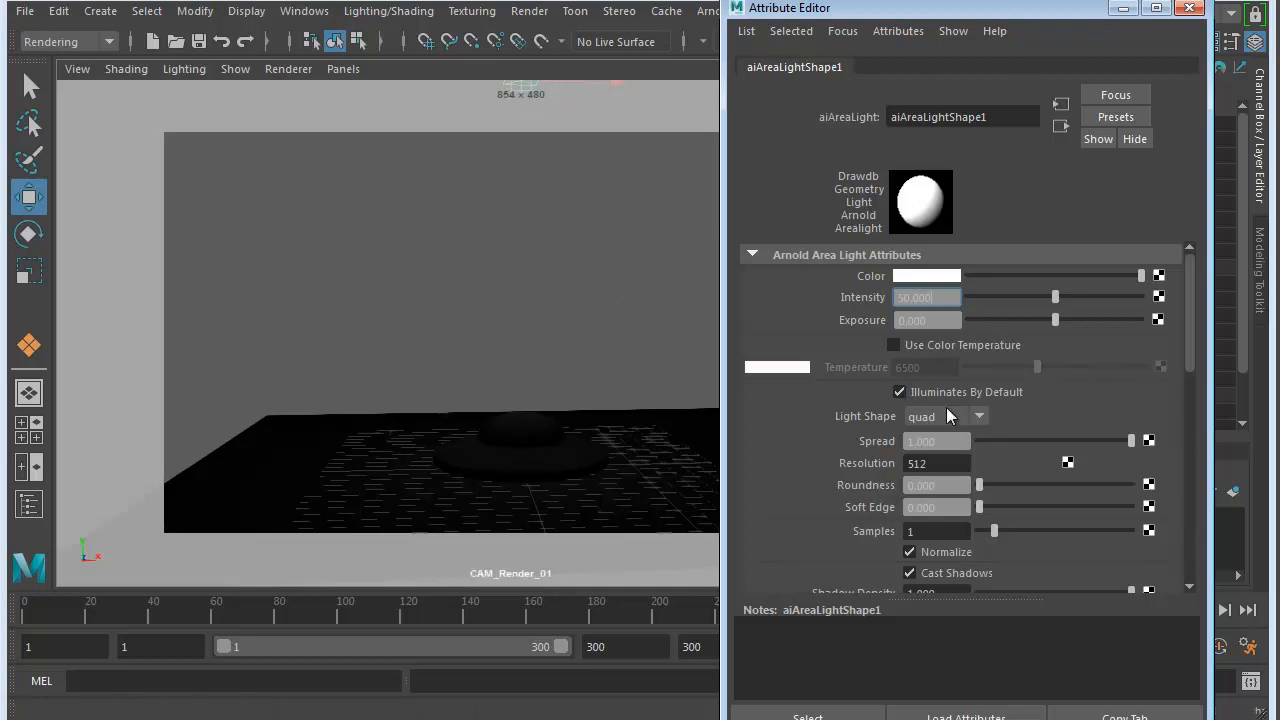
{"action": "scroll", "coordinate": [816, 448], "scroll_direction": "down", "scroll_amount": 3}
{"action": "left_click", "coordinate": [940, 471]}
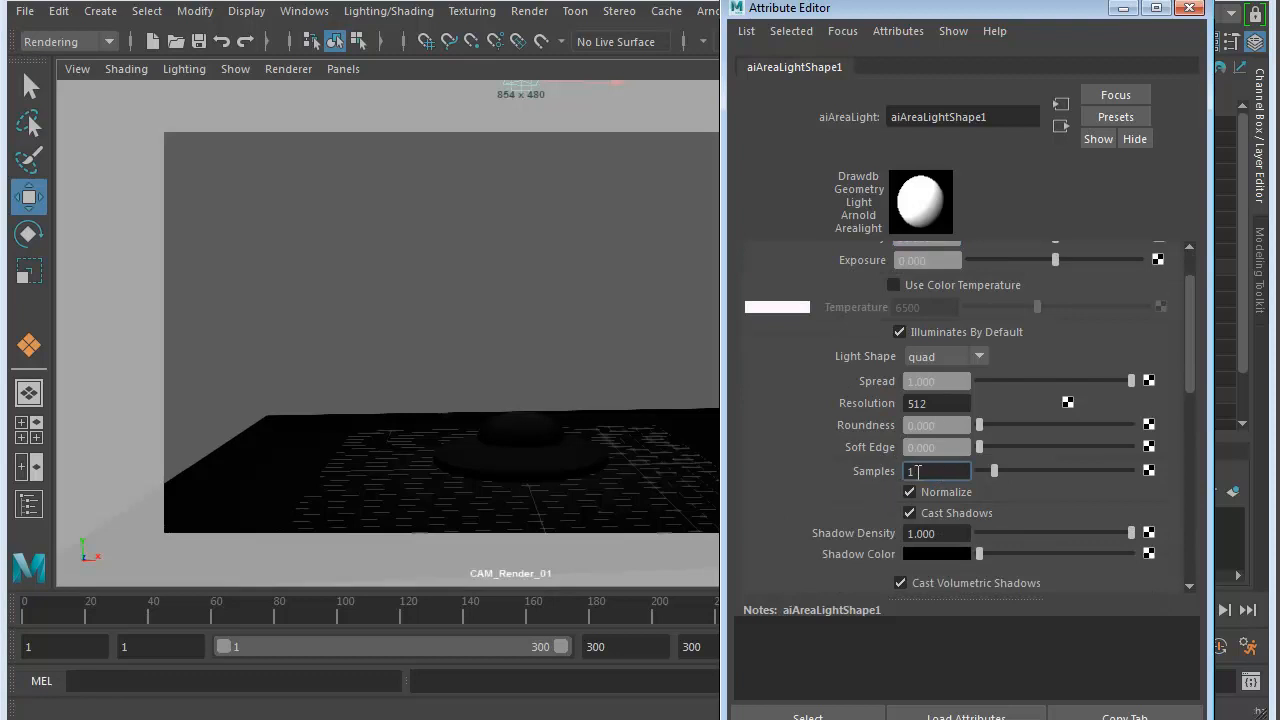
{"action": "left_click", "coordinate": [938, 402]}
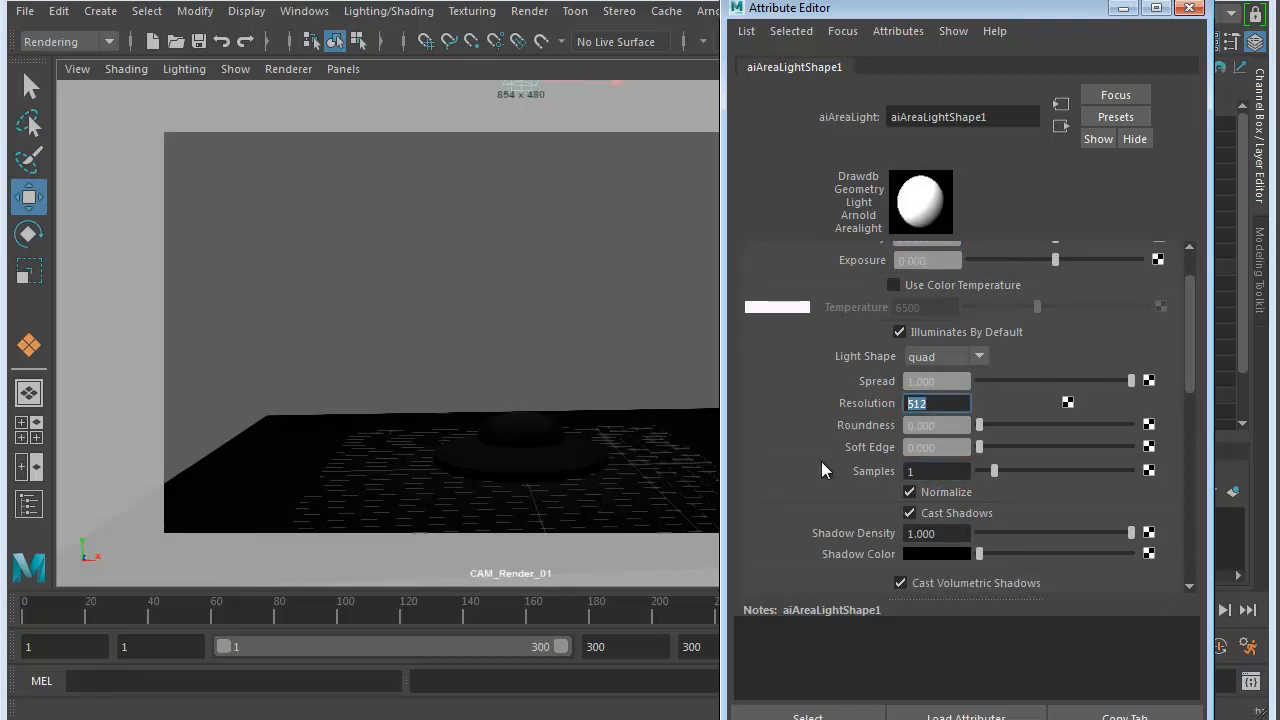
{"action": "scroll", "coordinate": [821, 461], "scroll_direction": "up", "scroll_amount": 3}
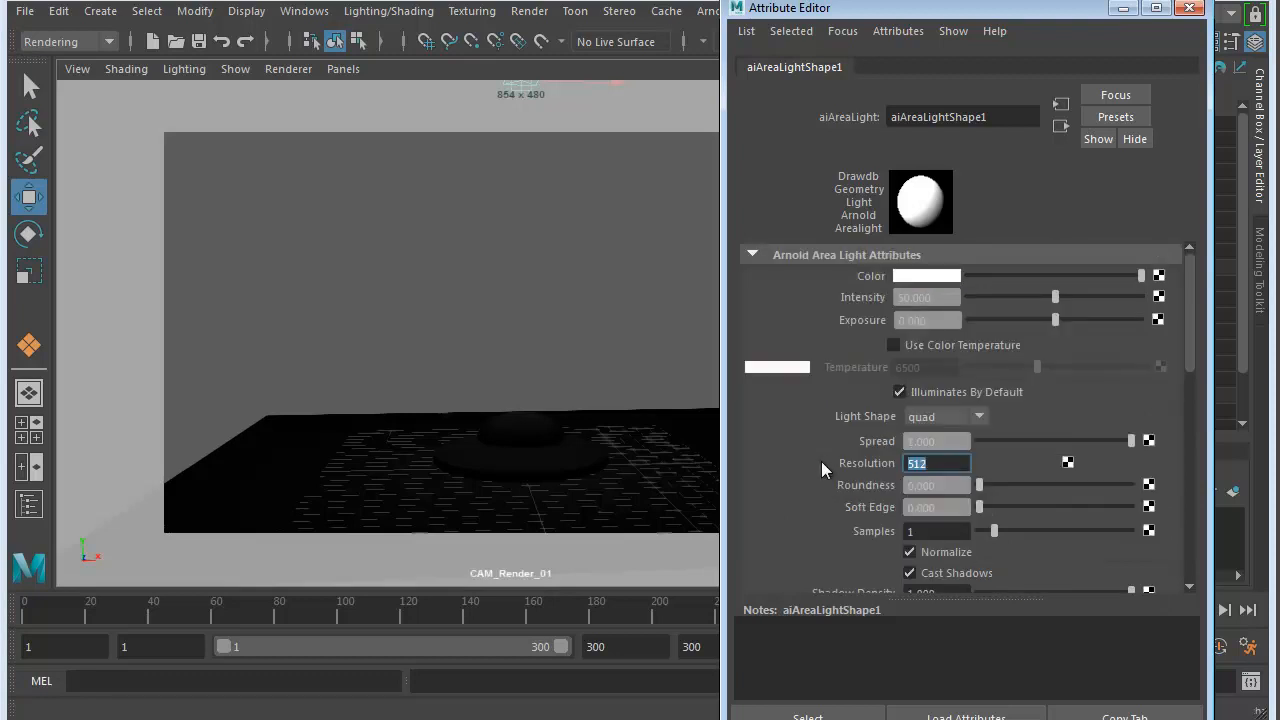
{"action": "left_click", "coordinate": [1190, 10]}
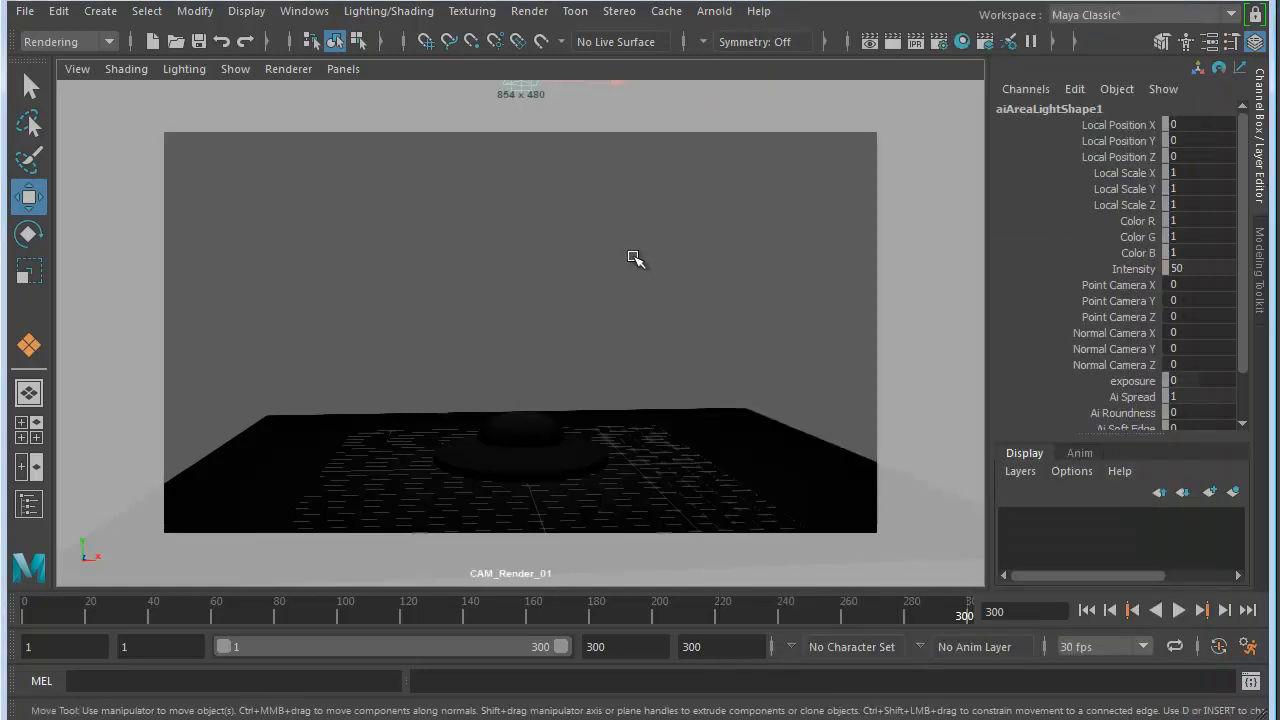
- Lower the area light closer to the saucer, to a height of about 18 cm
{"action": "key", "text": "space"}
{"action": "left_click_drag", "start_coordinate": [275, 350], "coordinate": [278, 407]}
{"action": "key", "text": "space"}
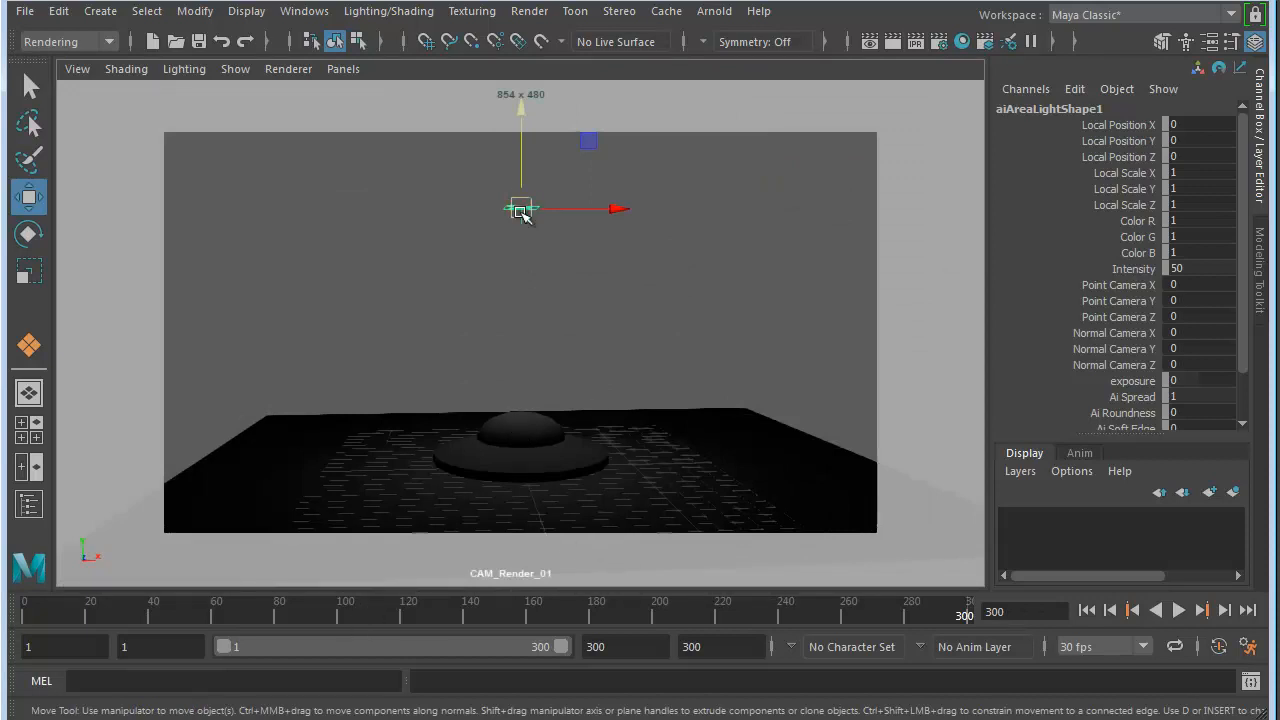
{"action": "mouse_move", "coordinate": [521, 173]}
{"action": "left_mouse_down"}
{"action": "mouse_move", "coordinate": [521, 155]}
{"action": "mouse_move", "coordinate": [526, 190]}
{"action": "left_mouse_up"}
{"action": "mouse_move", "coordinate": [521, 135]}
{"action": "left_mouse_down"}
{"action": "mouse_move", "coordinate": [526, 277]}
{"action": "mouse_move", "coordinate": [520, 108]}
{"action": "mouse_move", "coordinate": [521, 136]}
{"action": "mouse_move", "coordinate": [517, 123]}
{"action": "left_mouse_up"}
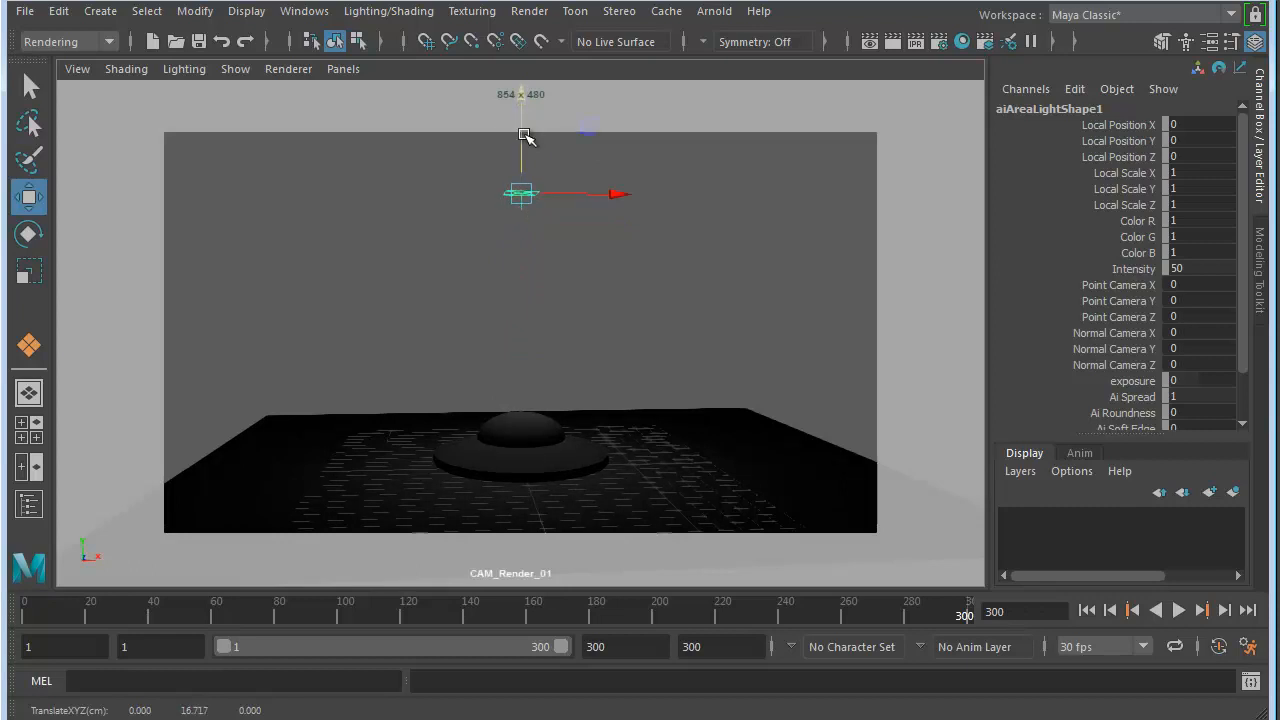
- At frame 1, shift the area light to about X 7.2 and place a duplicate of it at about X -8.2
{"action": "left_click_drag", "start_coordinate": [73, 622], "coordinate": [17, 614]}
{"action": "left_click_drag", "start_coordinate": [521, 165], "coordinate": [672, 176]}
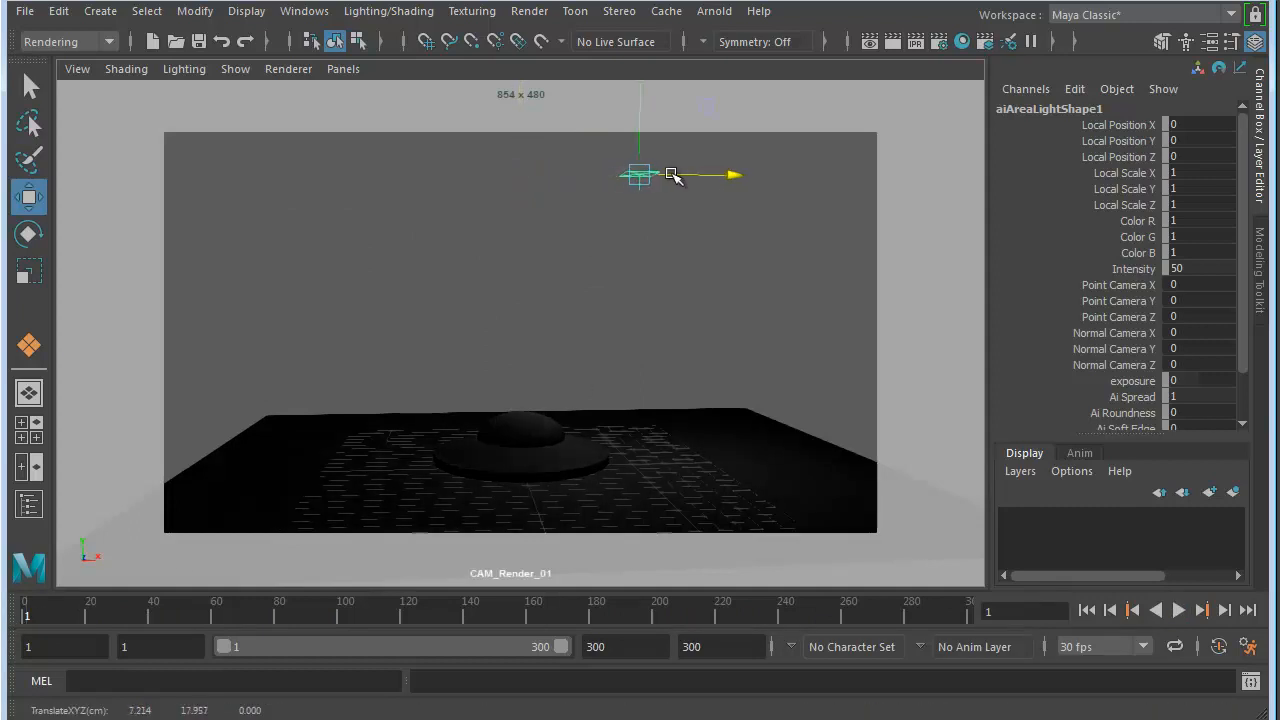
{"action": "key", "text": "ctrl+d"}
{"action": "left_click_drag", "start_coordinate": [694, 177], "coordinate": [437, 183]}
- Go to frame 288, switch the render settings to Arnold Renderer and review its common and sampling options
{"action": "left_click_drag", "start_coordinate": [109, 614], "coordinate": [940, 612]}
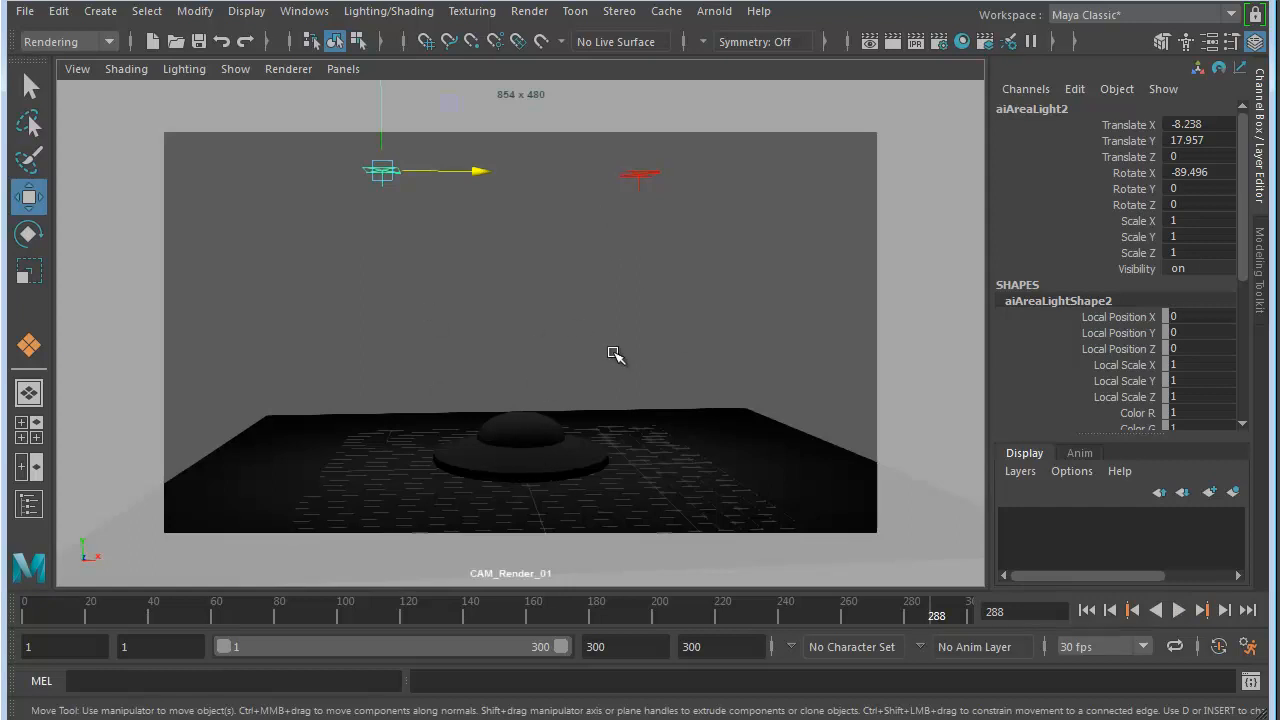
{"action": "left_click", "coordinate": [939, 44]}
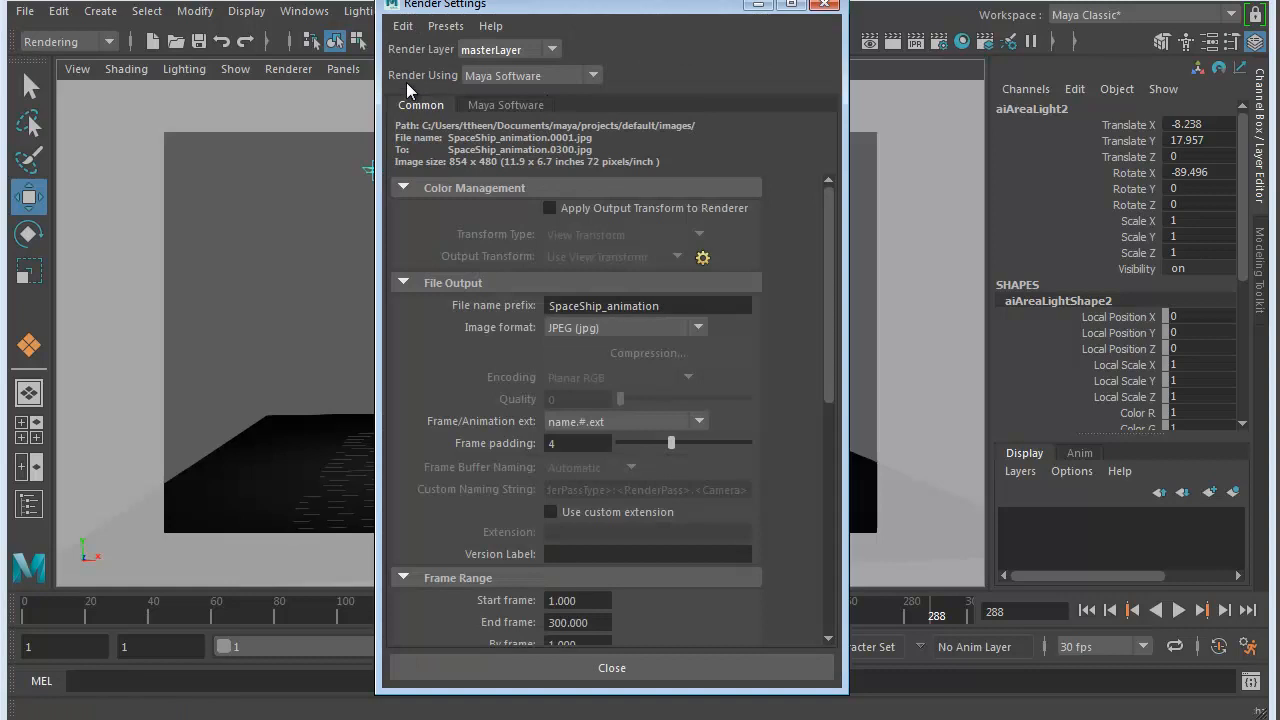
{"action": "left_click", "coordinate": [591, 77]}
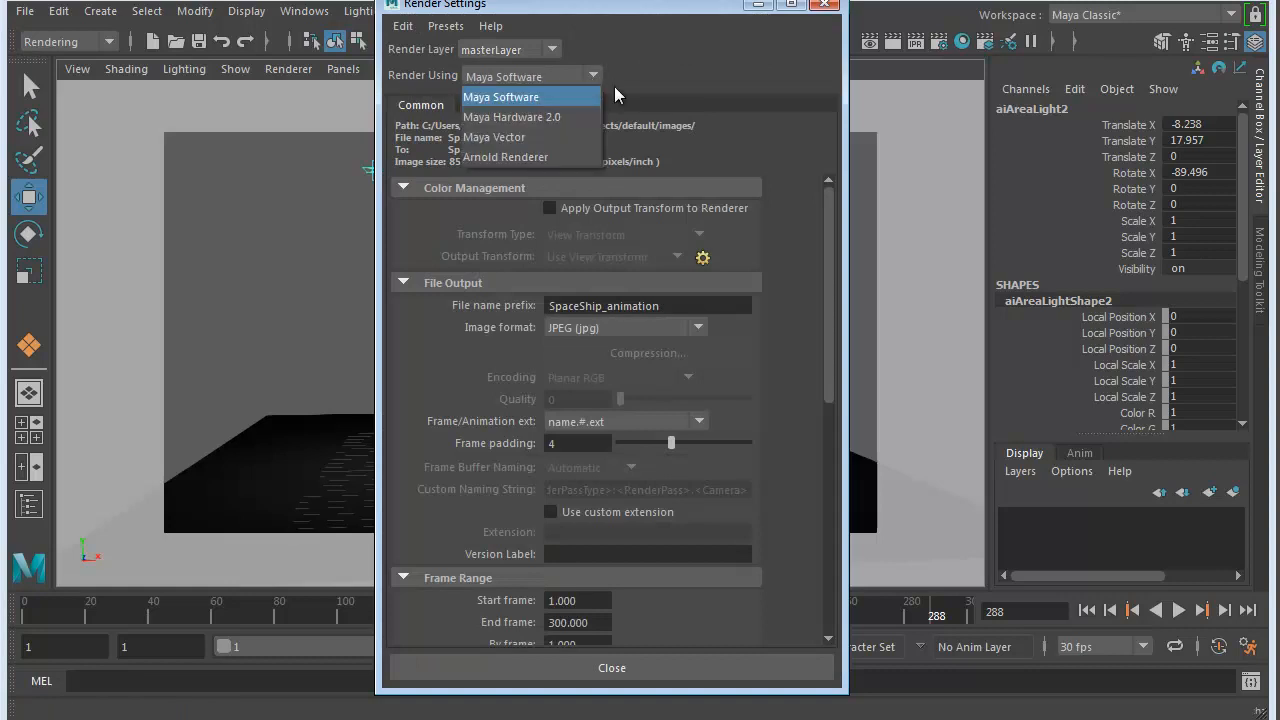
{"action": "left_click", "coordinate": [503, 157]}
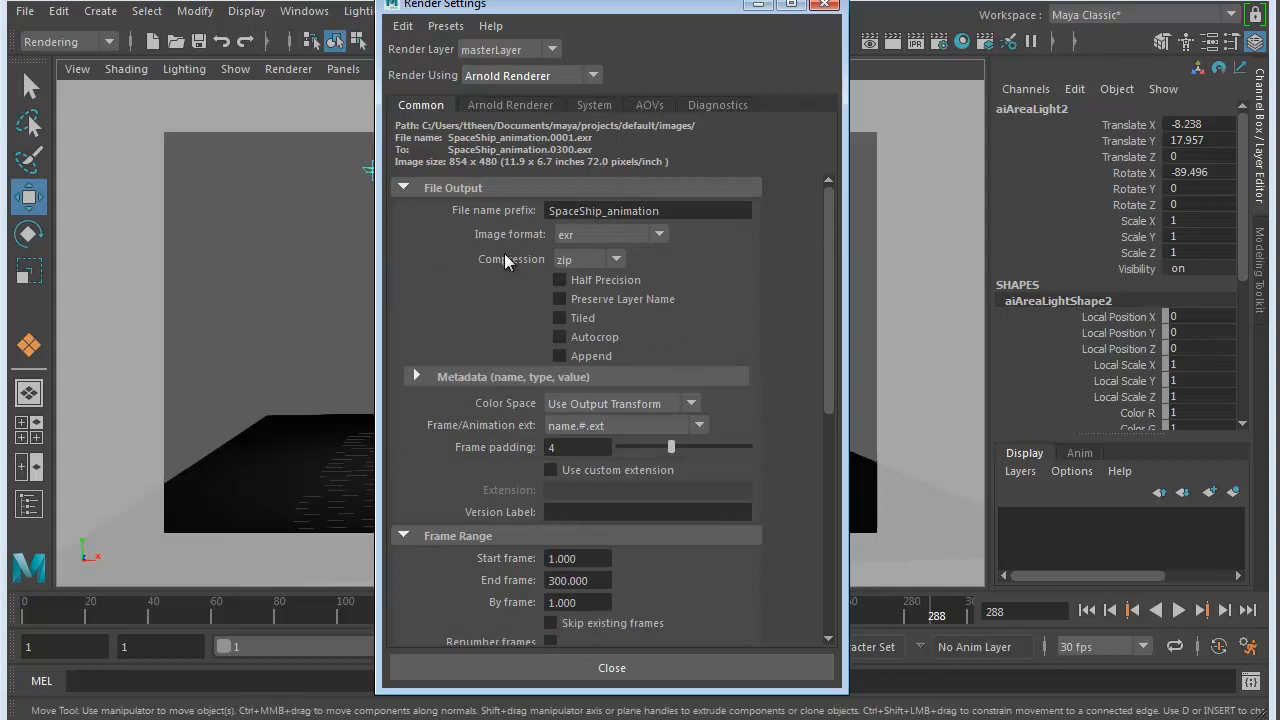
{"action": "left_click_drag", "start_coordinate": [829, 218], "coordinate": [830, 441]}
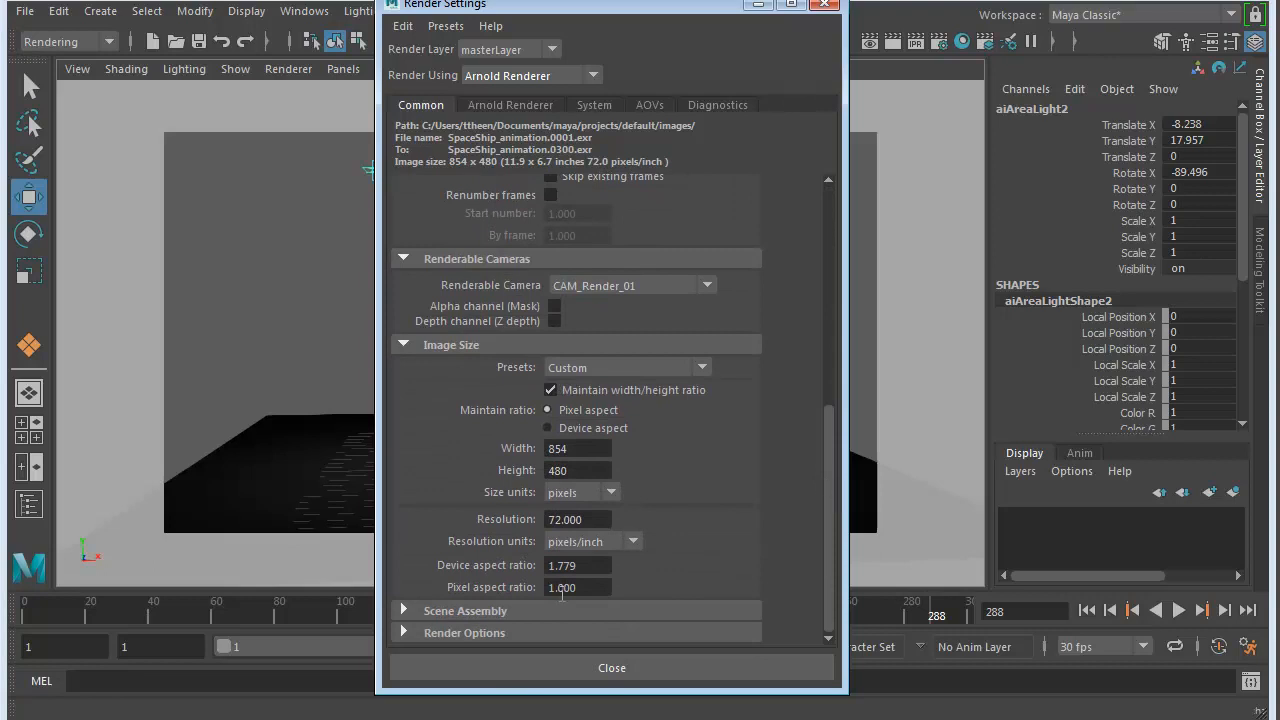
{"action": "left_click", "coordinate": [438, 634]}
{"action": "scroll", "coordinate": [457, 620], "scroll_direction": "down", "scroll_amount": 2}
{"action": "scroll", "coordinate": [669, 377], "scroll_direction": "up", "scroll_amount": 10}
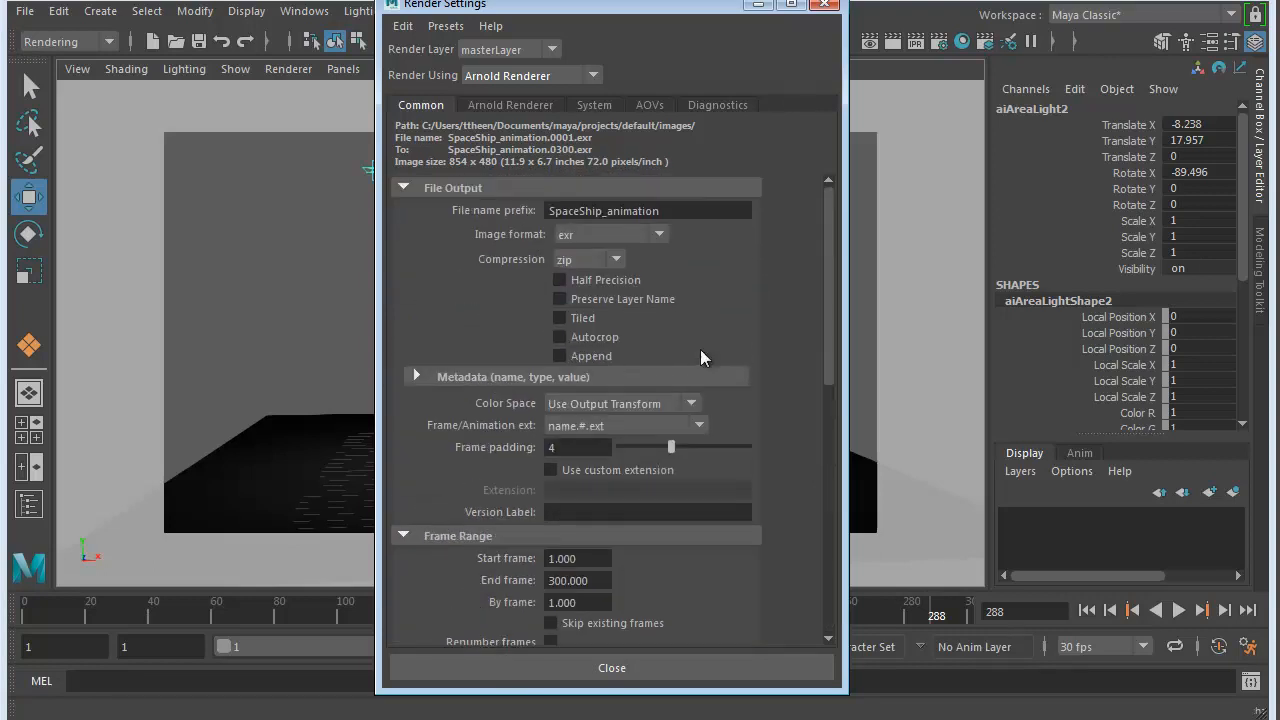
{"action": "left_click", "coordinate": [510, 105]}
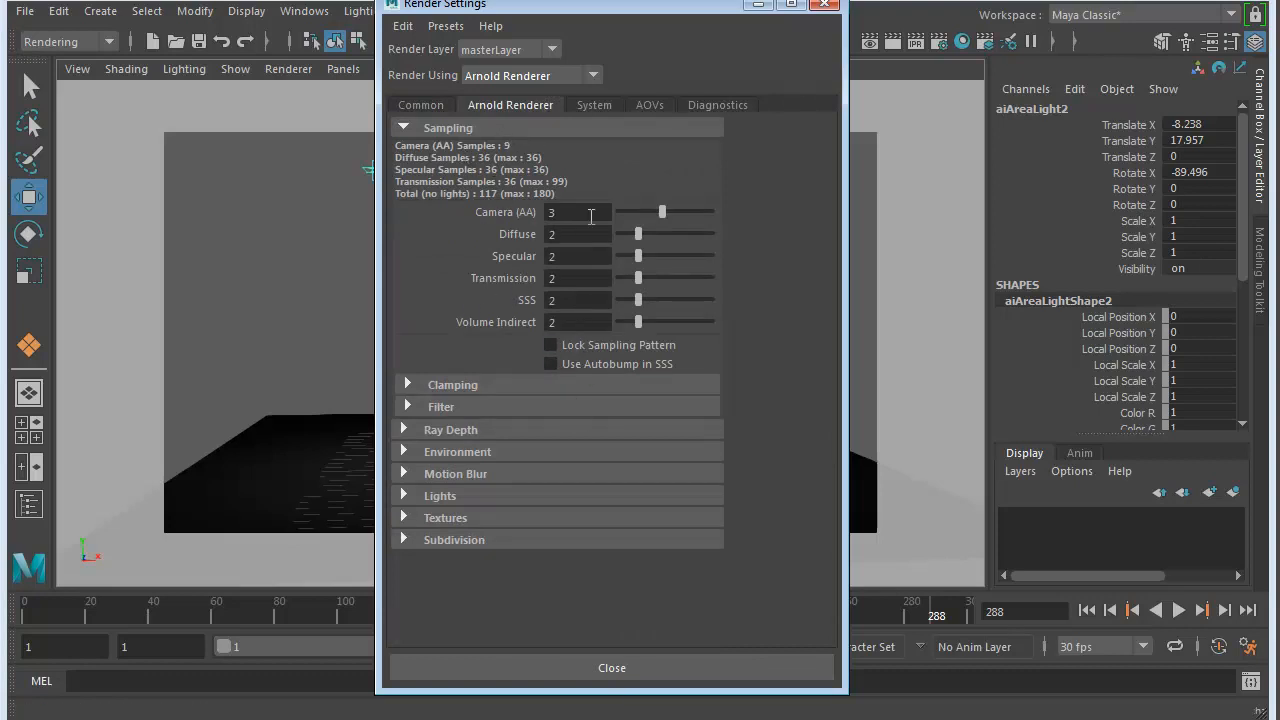
- Close the render settings and test-render the current frame with Arnold twice, inspecting the lit saucer each time
{"action": "left_click", "coordinate": [614, 668]}
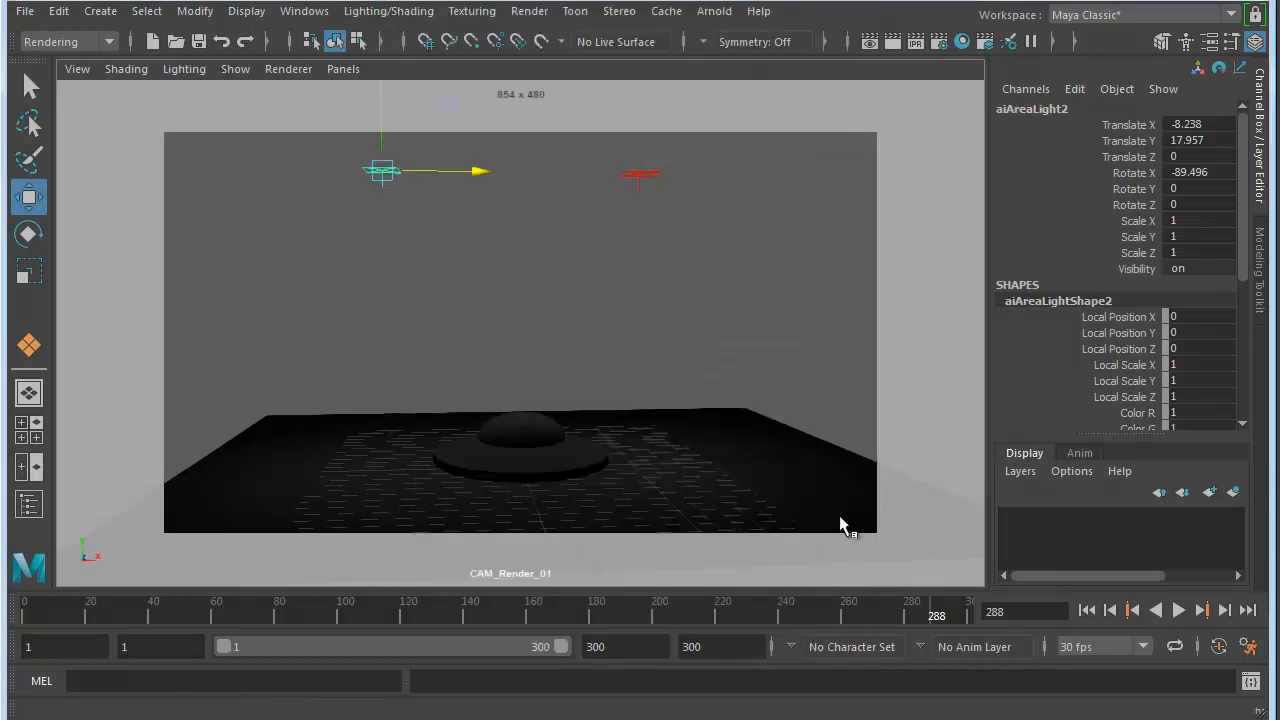
{"action": "left_click", "coordinate": [893, 42]}
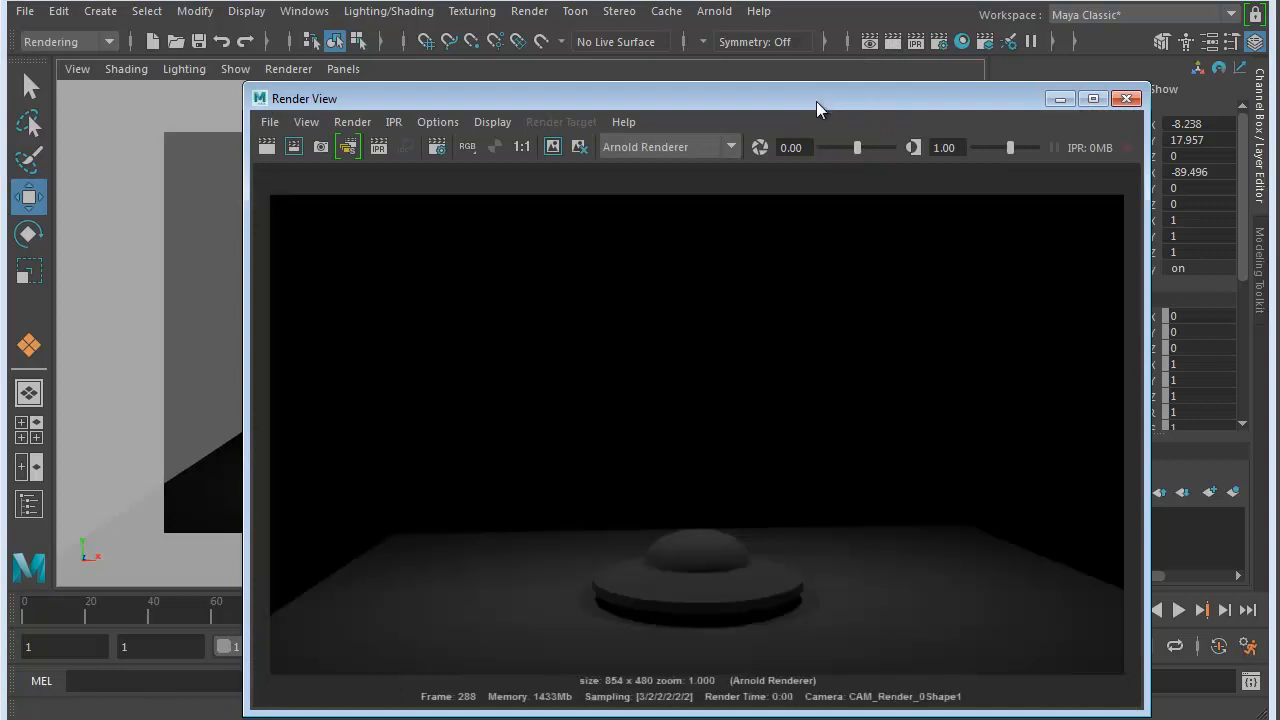
{"action": "left_click_drag", "start_coordinate": [812, 104], "coordinate": [731, 40]}
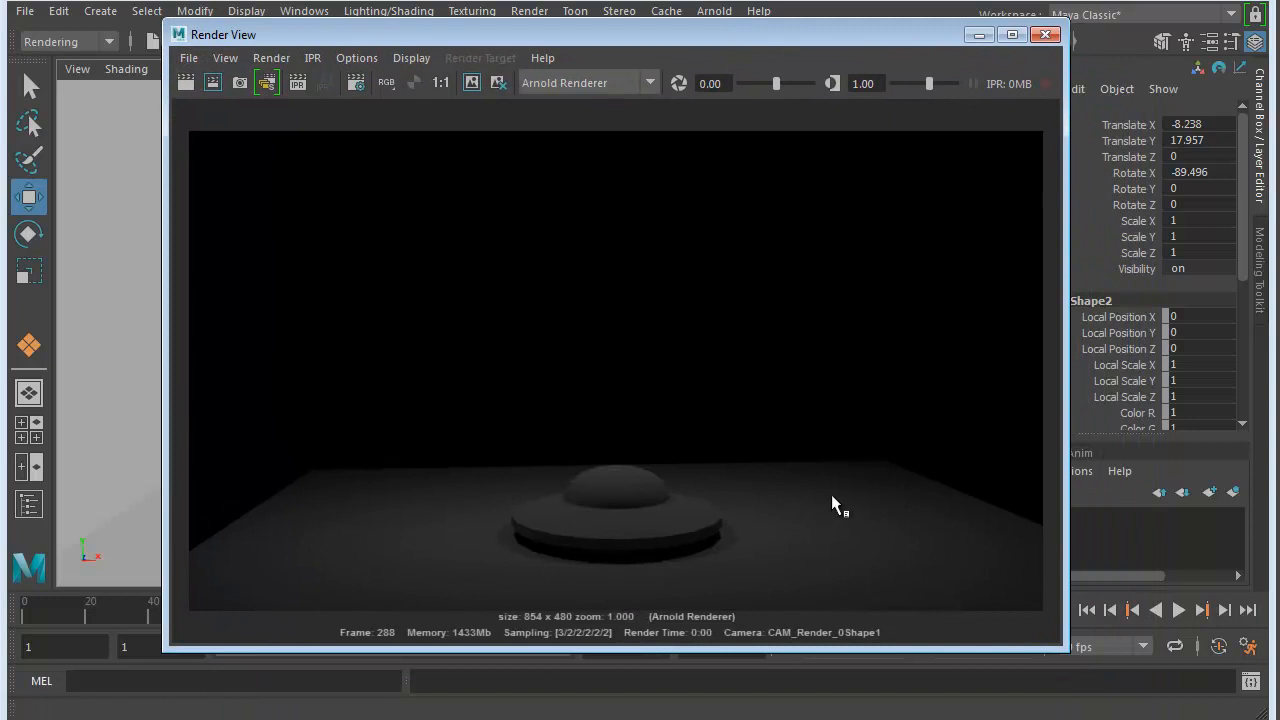
{"action": "left_click", "coordinate": [1045, 35]}
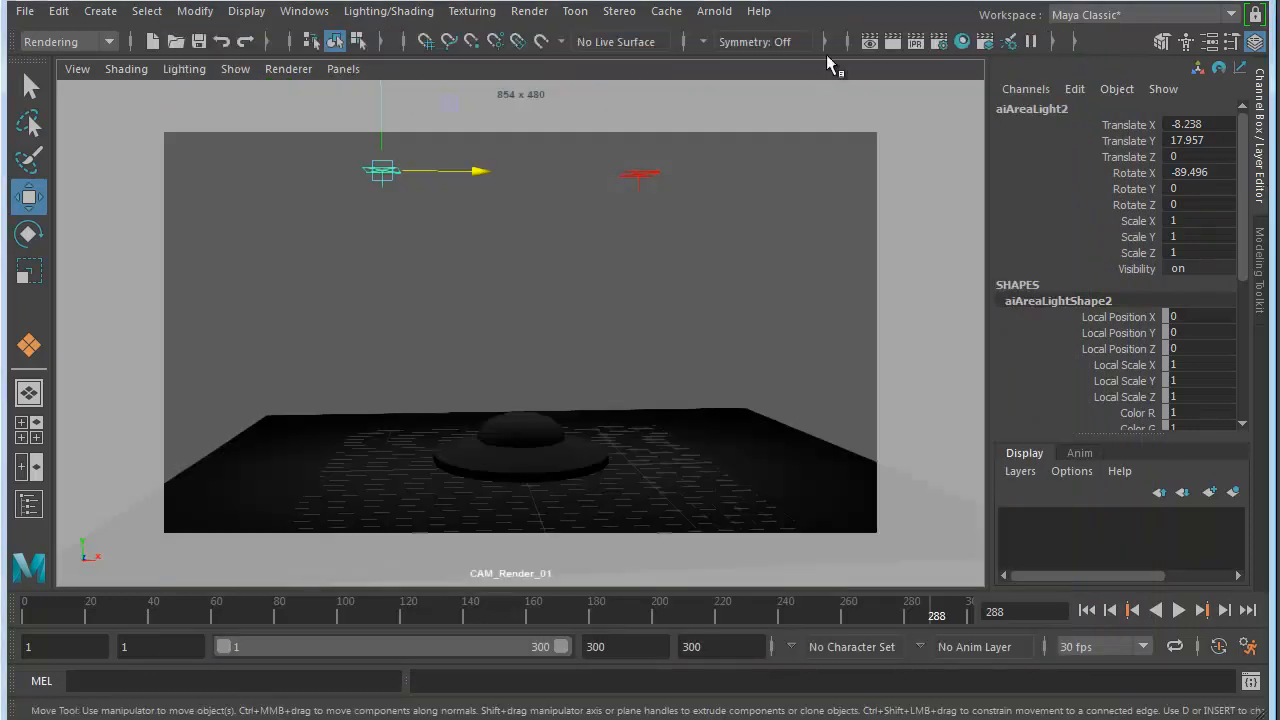
{"action": "left_click", "coordinate": [889, 42]}
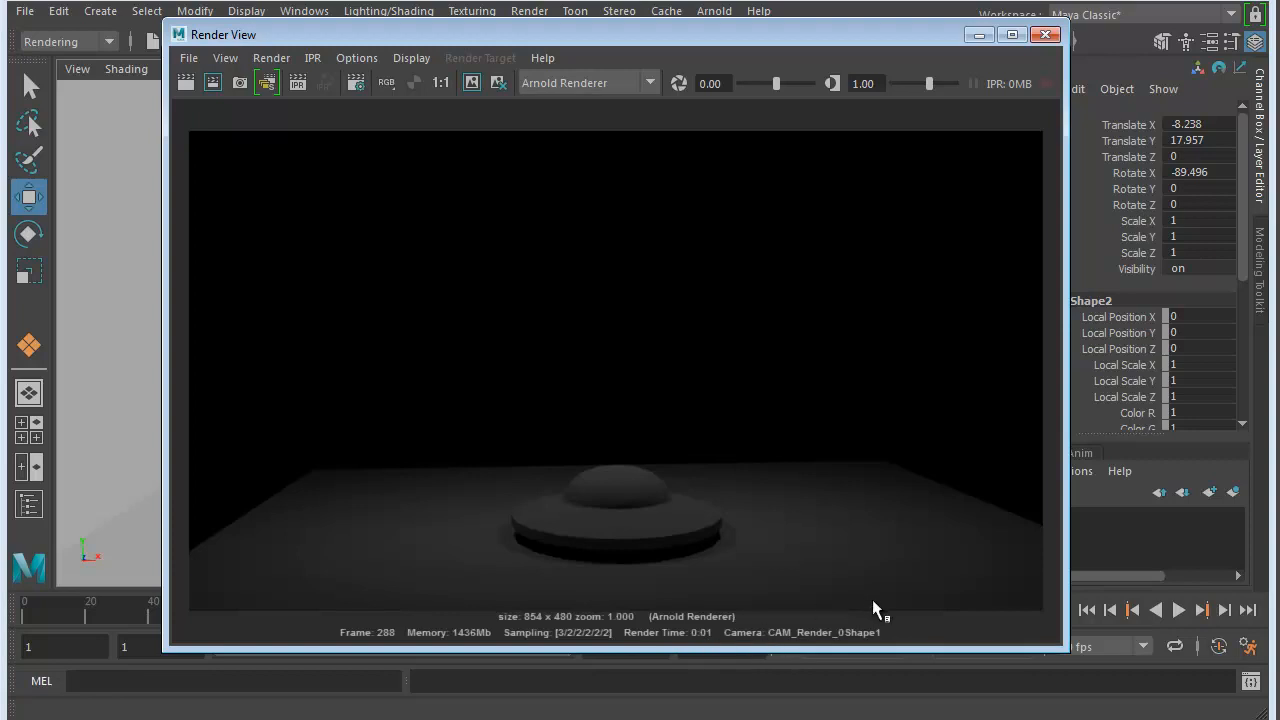
{"action": "left_click", "coordinate": [1045, 35]}
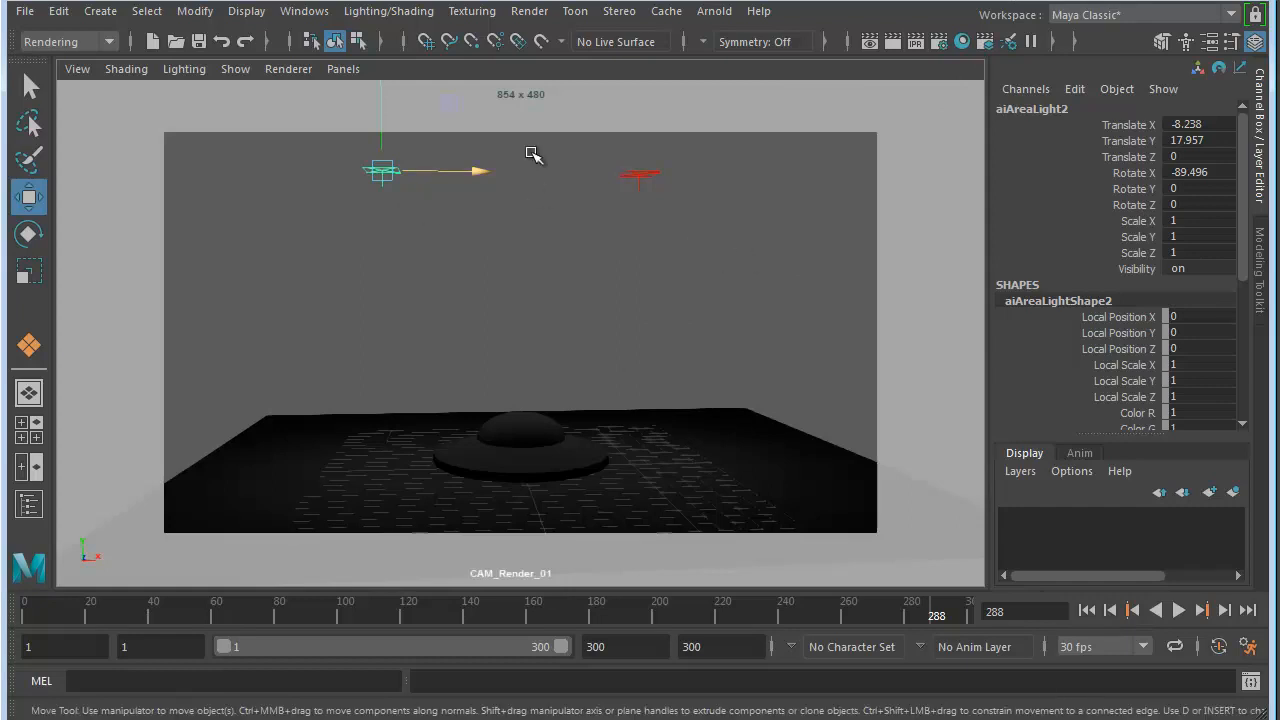
- Set the render output's file name prefix to SpaceShip_animation_Arnold in the common render settings
{"action": "left_click", "coordinate": [938, 41]}
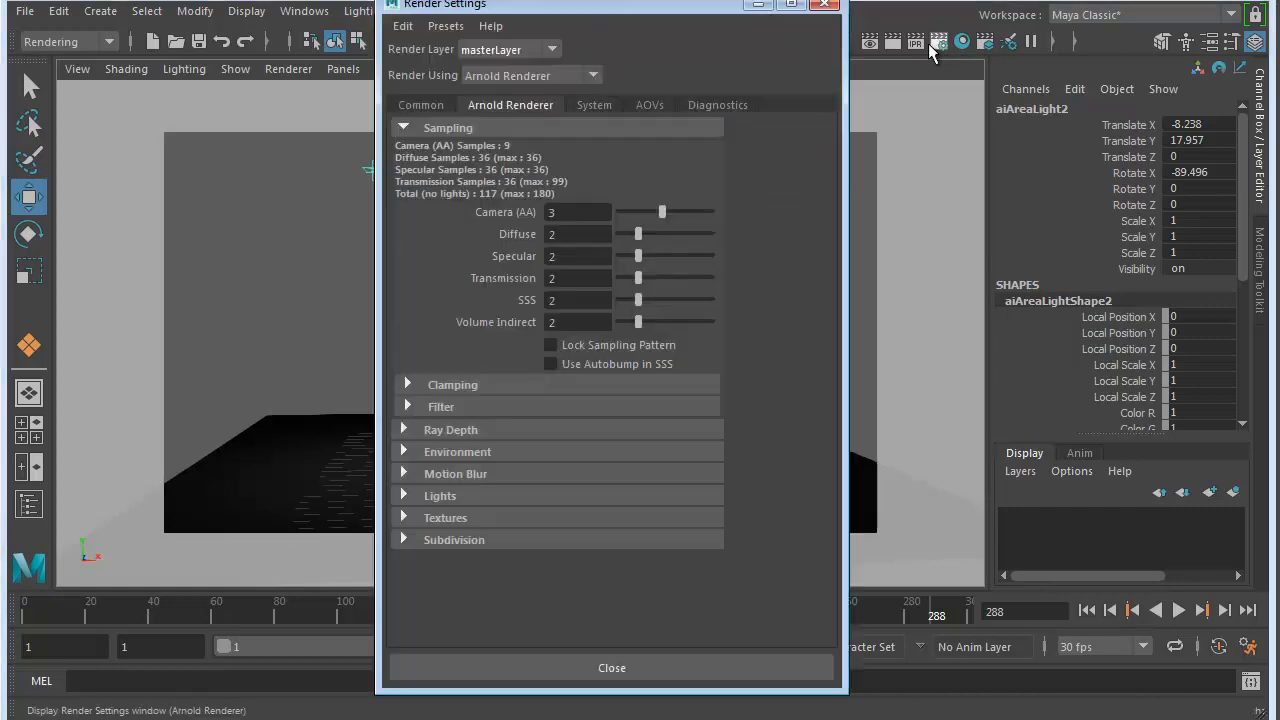
{"action": "left_click", "coordinate": [421, 106]}
{"action": "left_click_drag", "start_coordinate": [666, 8], "coordinate": [718, 10]}
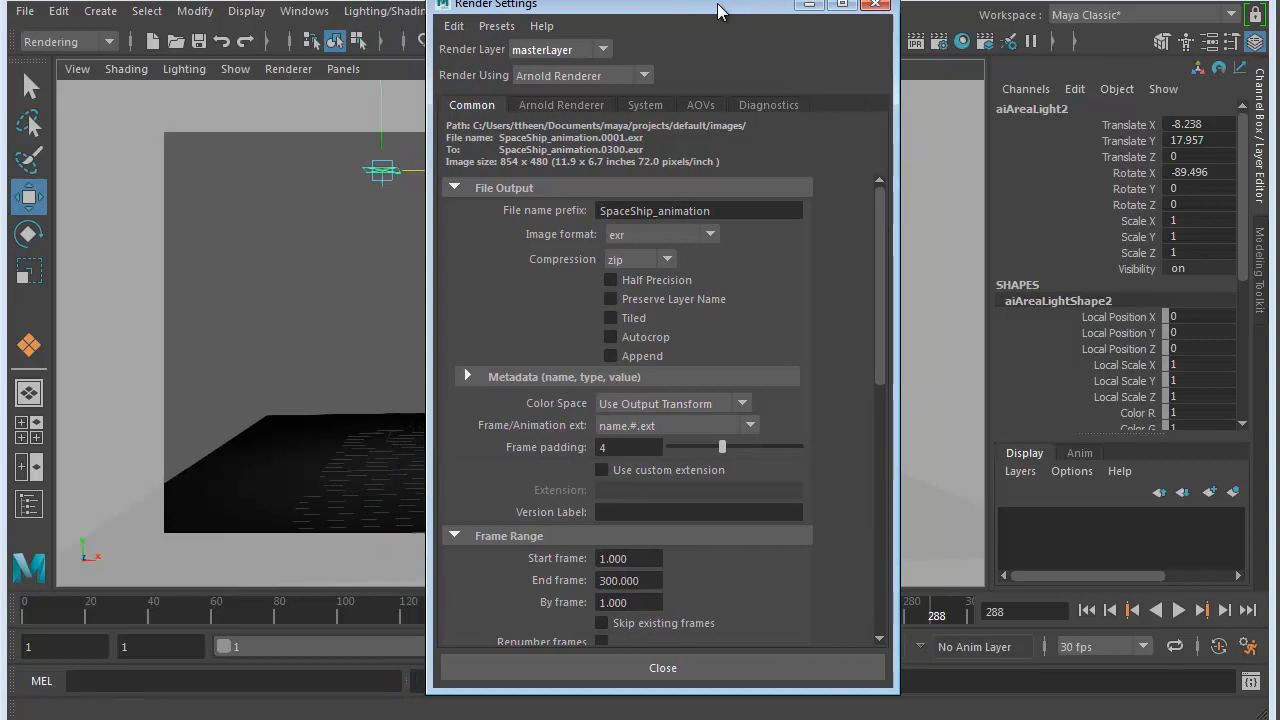
{"action": "left_click", "coordinate": [720, 189]}
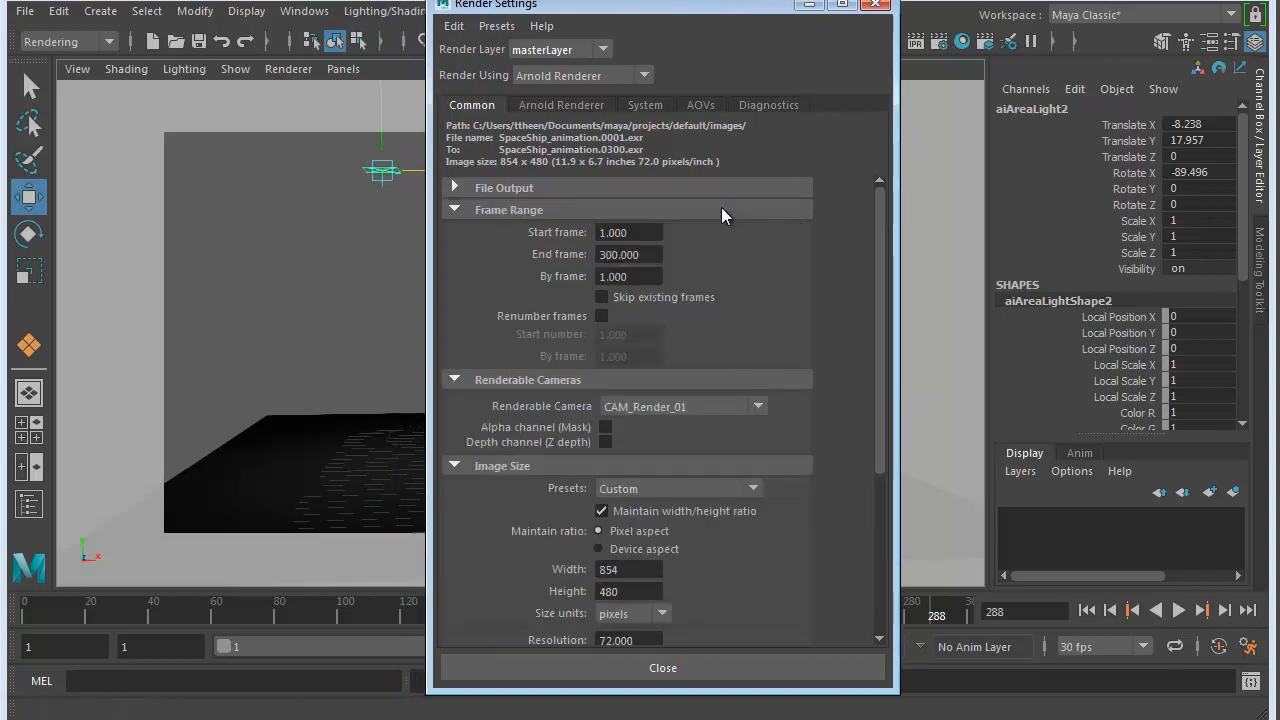
{"action": "left_click", "coordinate": [677, 189]}
{"action": "left_click", "coordinate": [723, 211]}
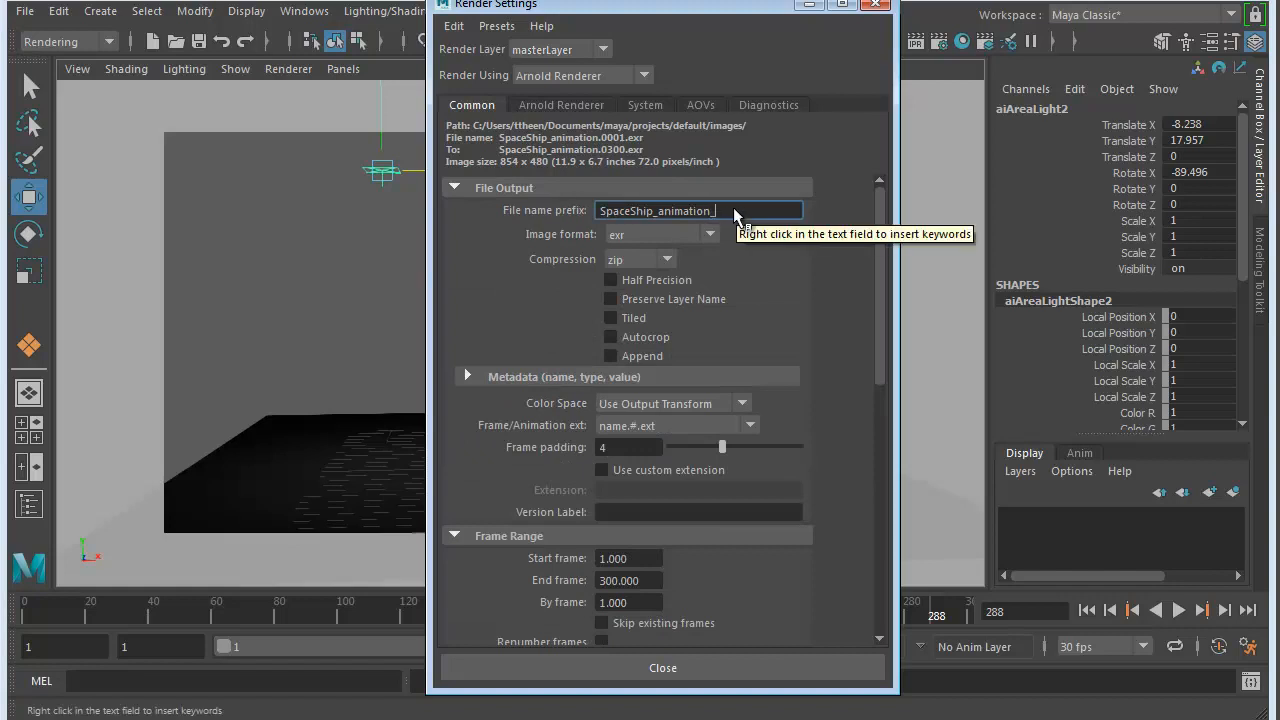
{"action": "type", "text": "_Arnold"}
- Set the output image format to jpeg and check its quality value
{"action": "left_click", "coordinate": [640, 234]}
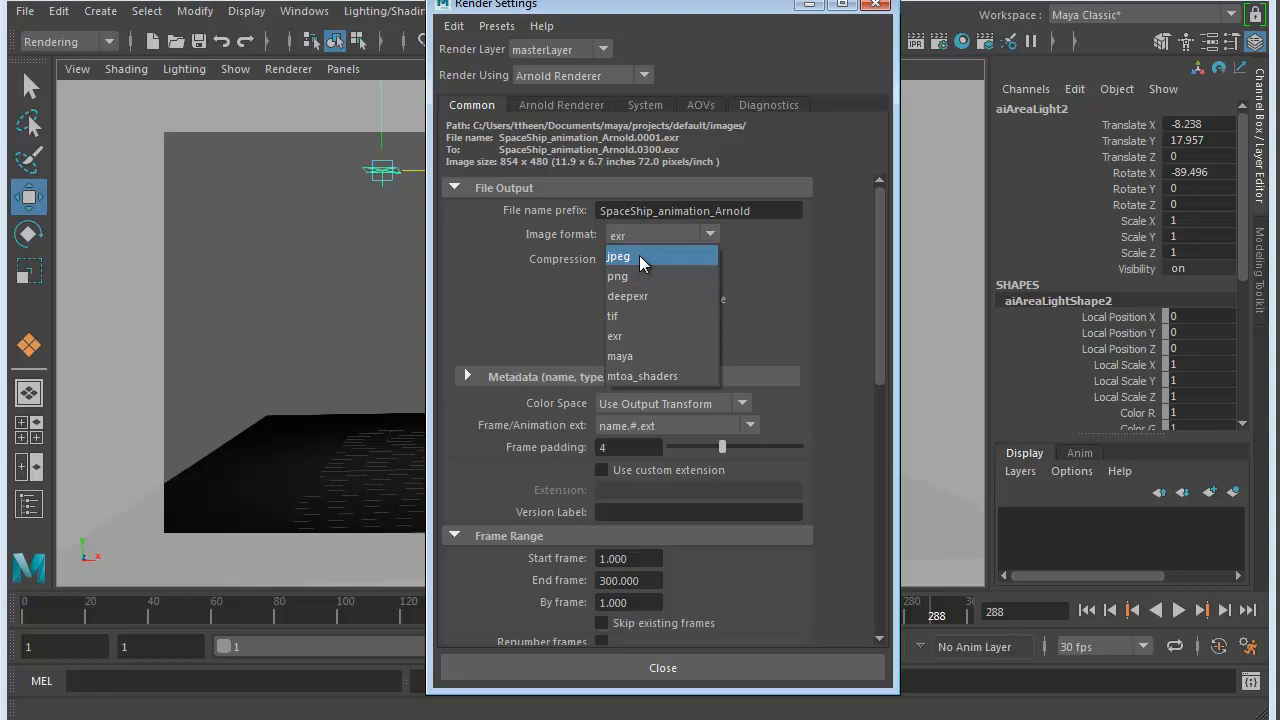
{"action": "left_click", "coordinate": [639, 256]}
{"action": "left_click", "coordinate": [645, 260]}
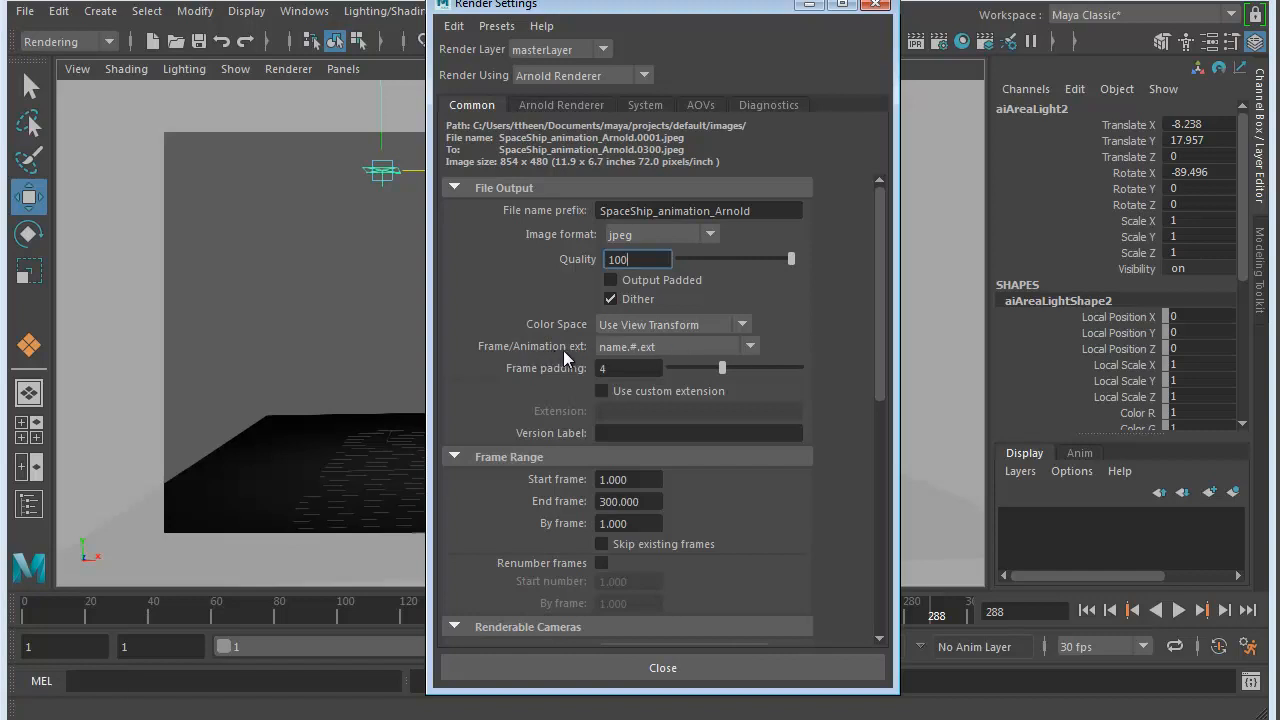
- Review the animation extension, frame padding, frame range, renderable camera and image size, and close the render settings
{"action": "left_click", "coordinate": [750, 346]}
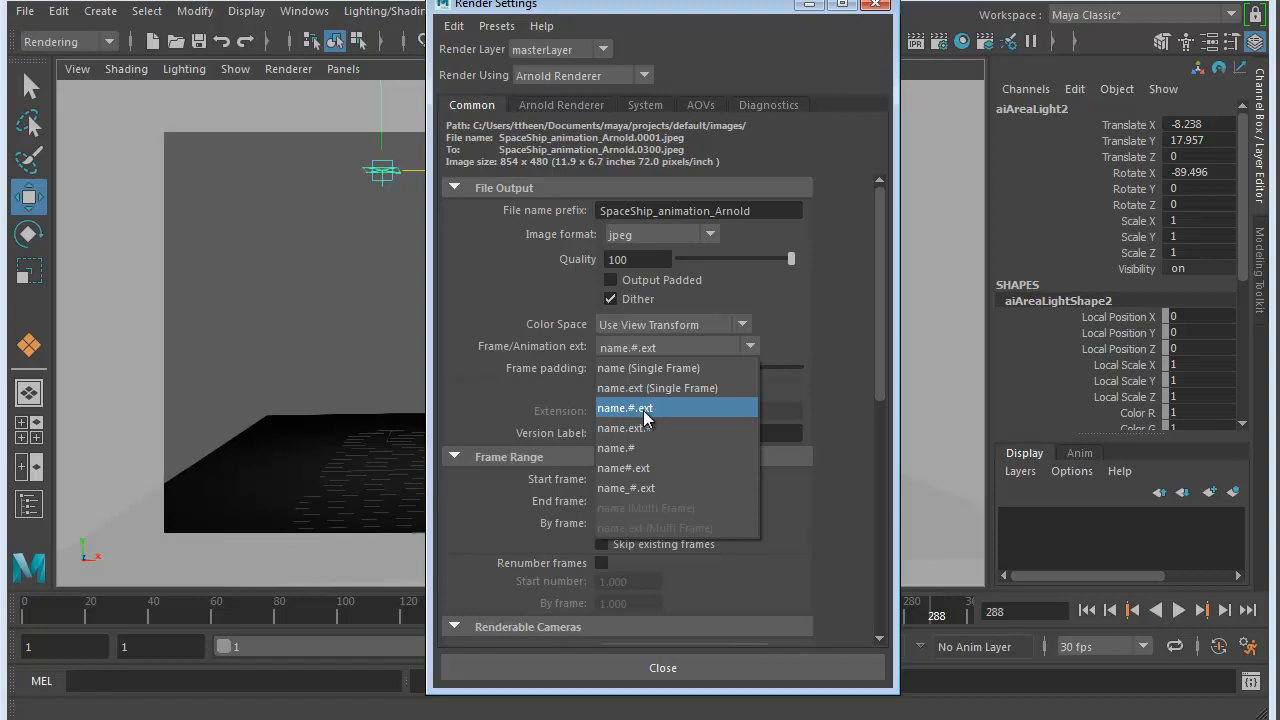
{"action": "left_click", "coordinate": [830, 300]}
{"action": "left_click", "coordinate": [621, 368]}
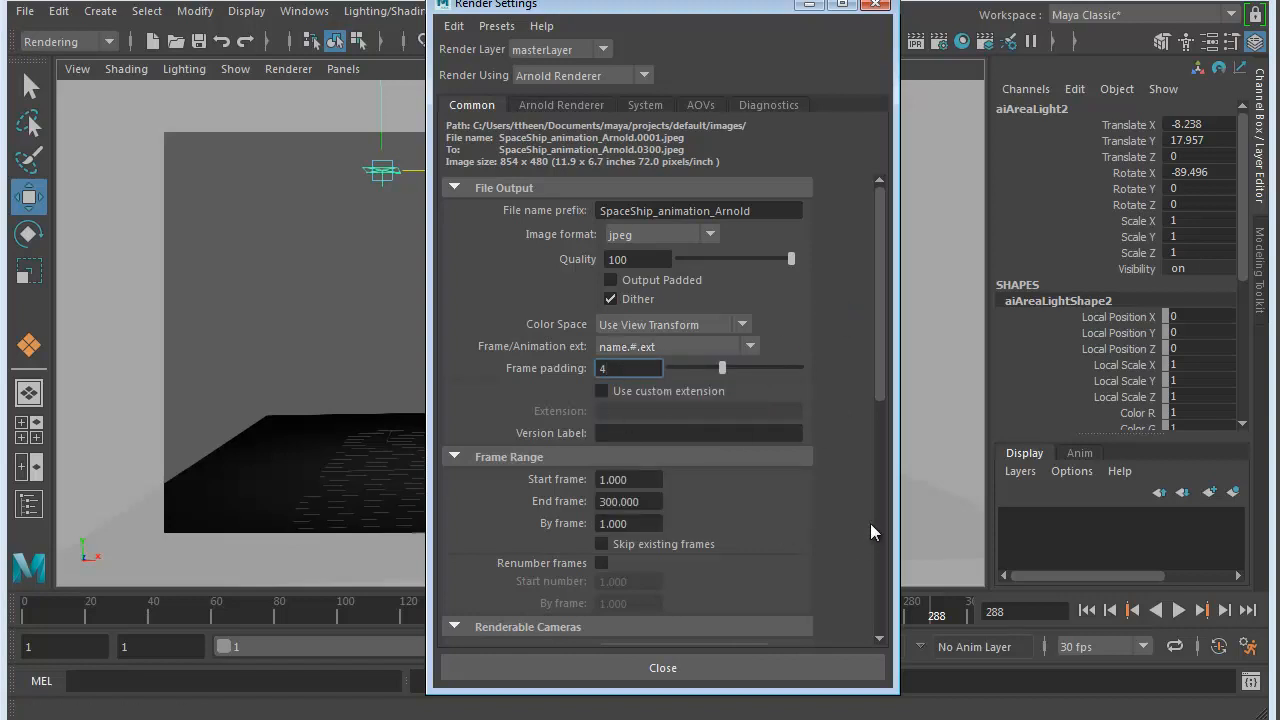
{"action": "scroll", "coordinate": [867, 522], "scroll_direction": "down", "scroll_amount": 2}
{"action": "key", "text": "Tab"}
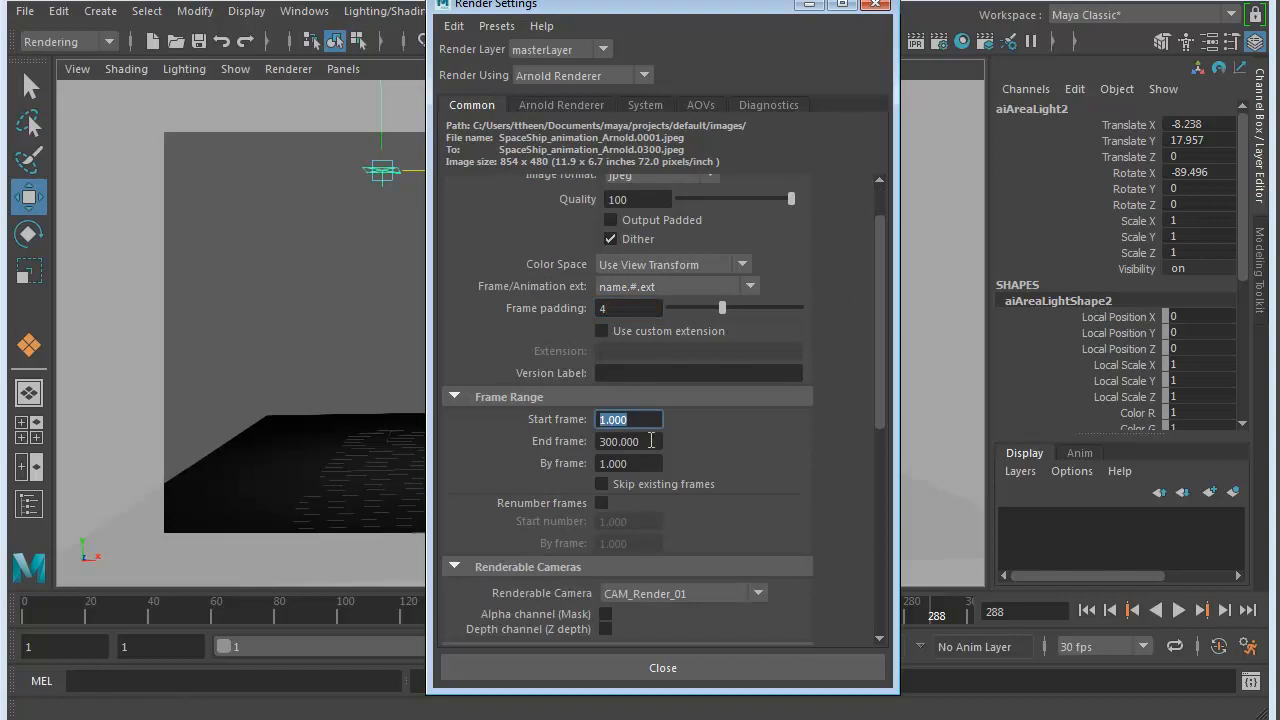
{"action": "key", "text": "Tab"}
{"action": "scroll", "coordinate": [865, 477], "scroll_direction": "down", "scroll_amount": 4}
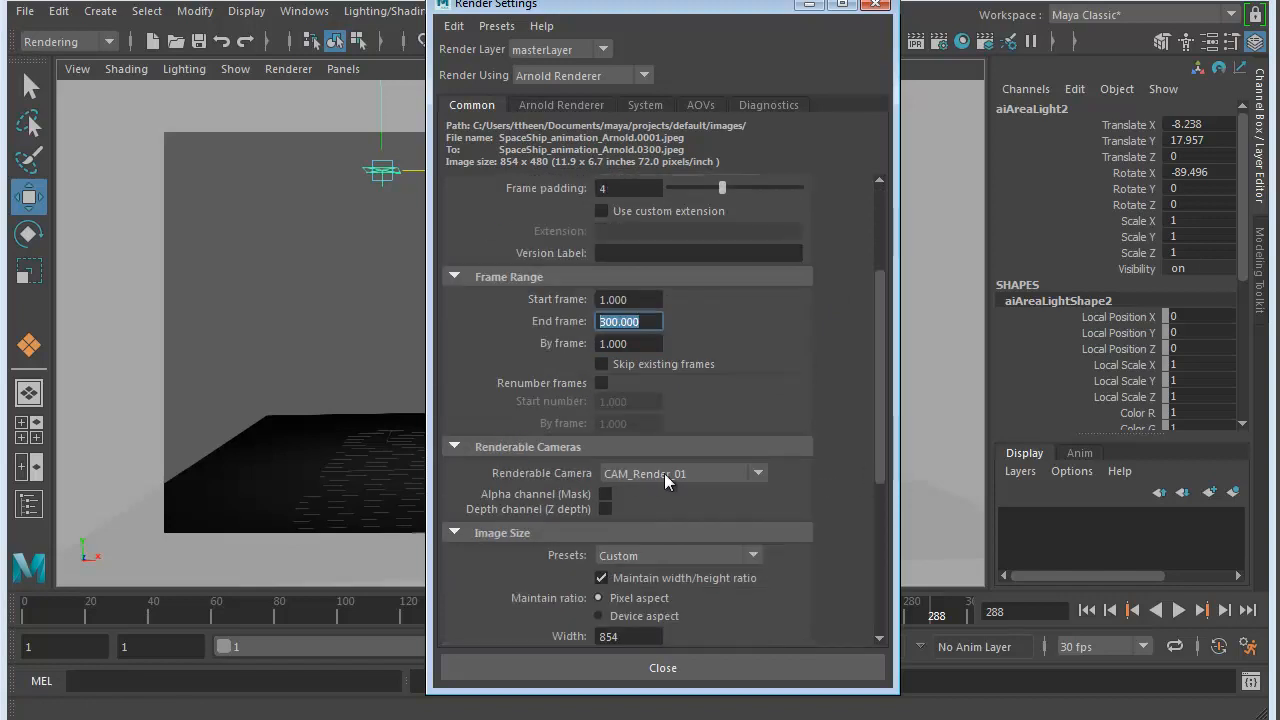
{"action": "scroll", "coordinate": [834, 467], "scroll_direction": "down", "scroll_amount": 10}
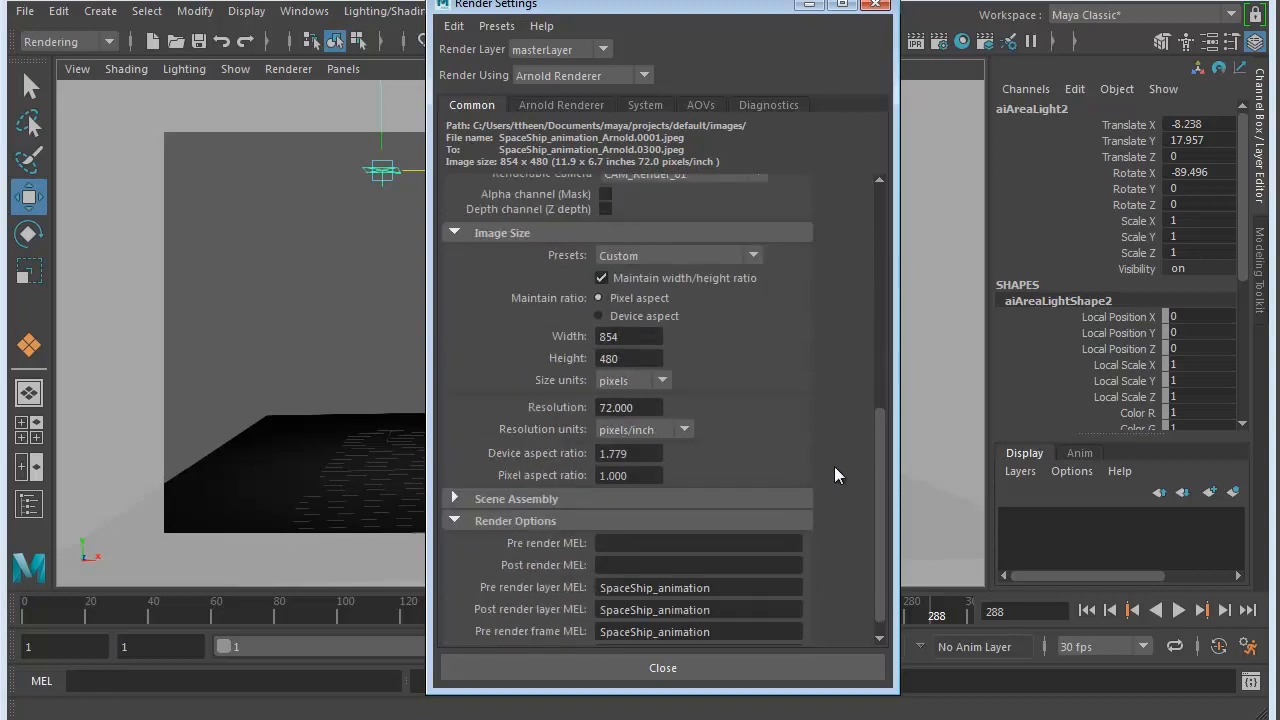
{"action": "scroll", "coordinate": [834, 466], "scroll_direction": "down", "scroll_amount": 1}
{"action": "left_click", "coordinate": [672, 667]}
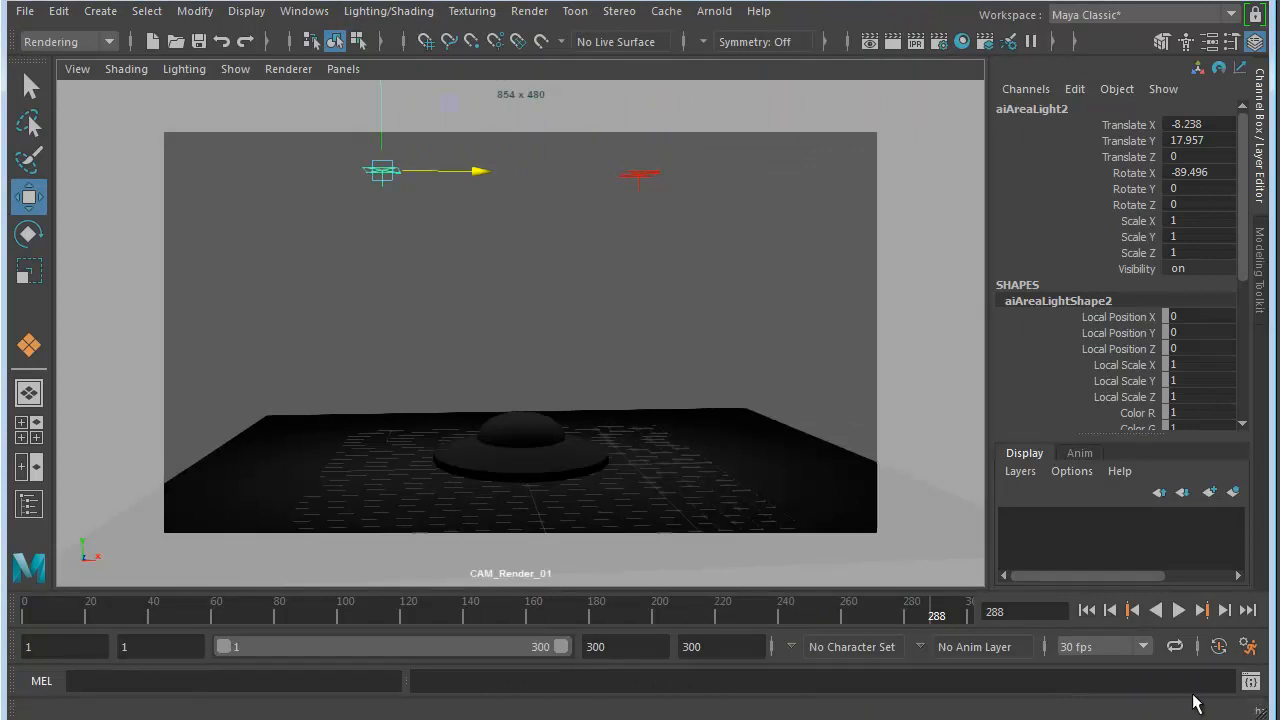
- Open the Script Editor, enlarge its history pane over the input area and place the window clear of the menu set selector
{"action": "left_click", "coordinate": [1250, 681]}
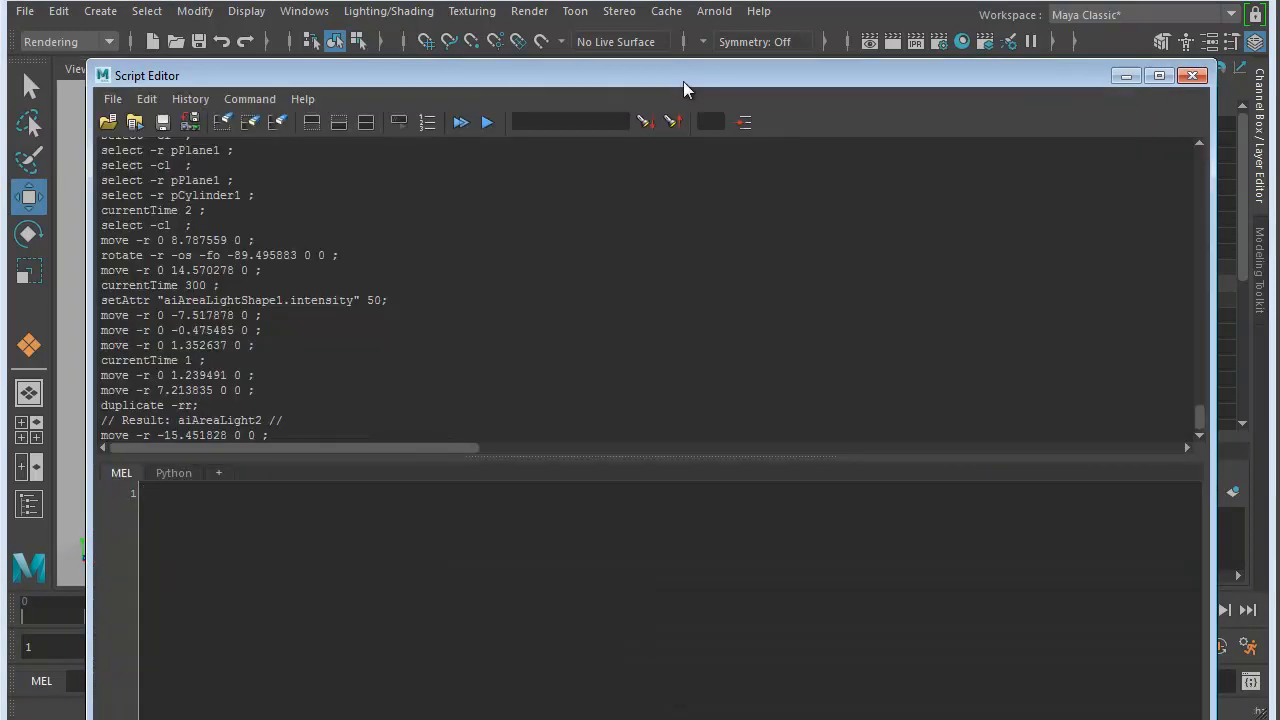
{"action": "left_click_drag", "start_coordinate": [686, 78], "coordinate": [667, 50]}
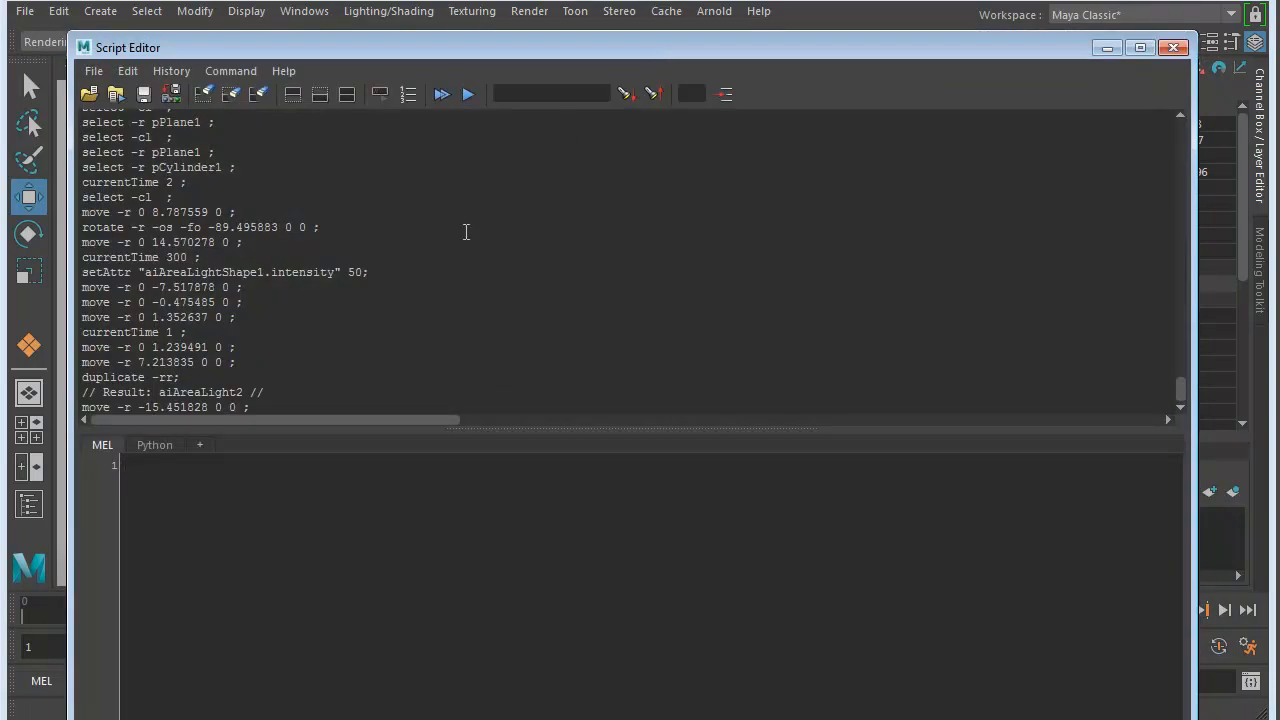
{"action": "left_click_drag", "start_coordinate": [509, 429], "coordinate": [517, 716]}
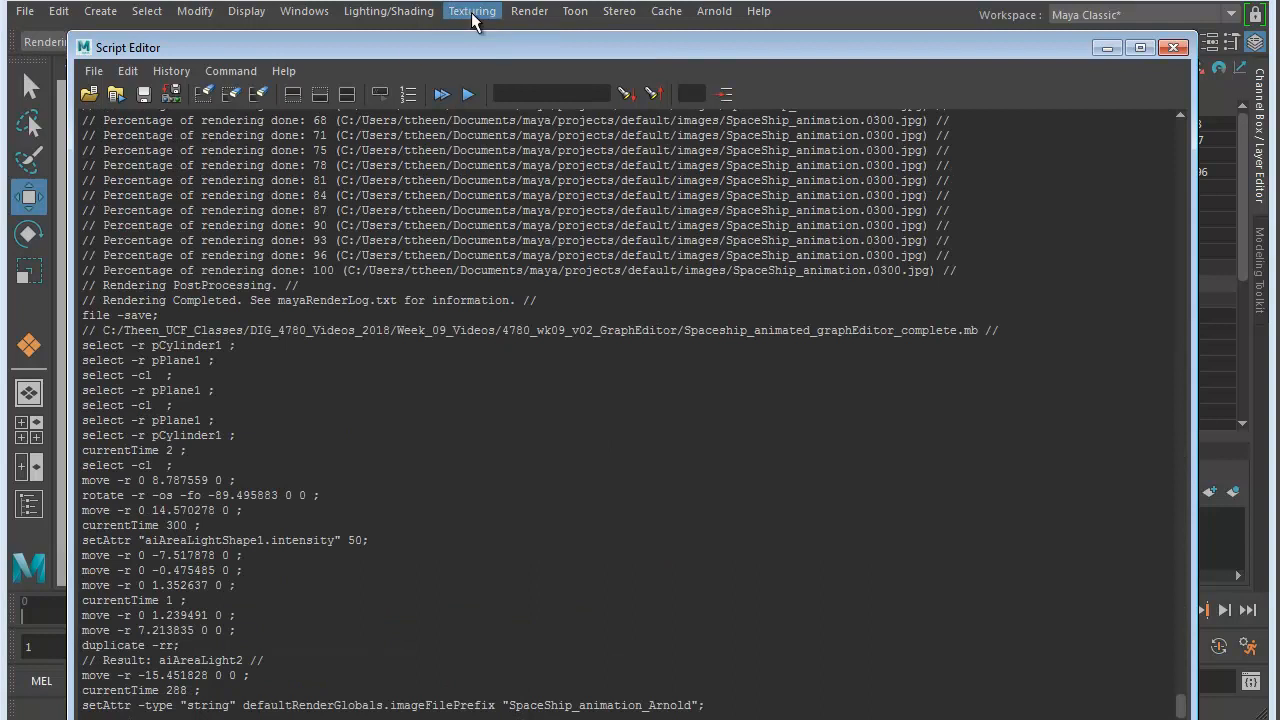
{"action": "left_click_drag", "start_coordinate": [181, 50], "coordinate": [240, 50]}
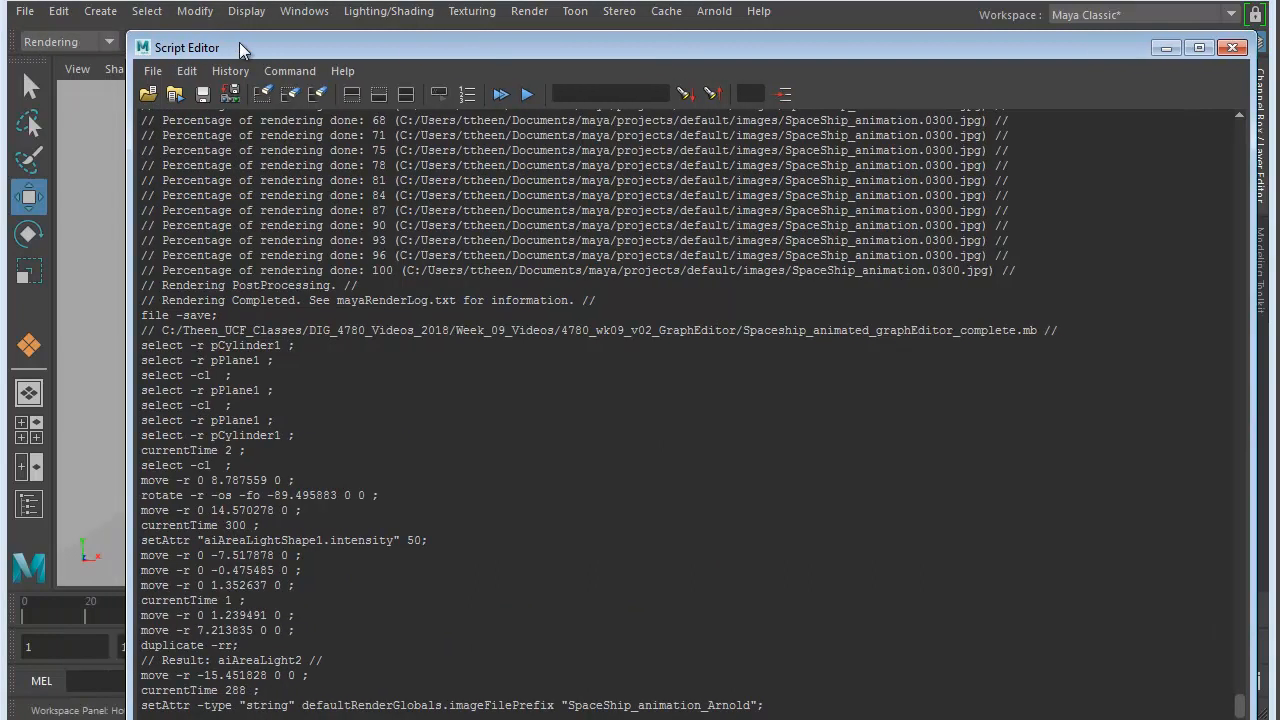
- Keep the Rendering menu set and start a Render Sequence of frames 1-300 from the CAM_Render_01 camera
{"action": "left_click", "coordinate": [111, 43]}
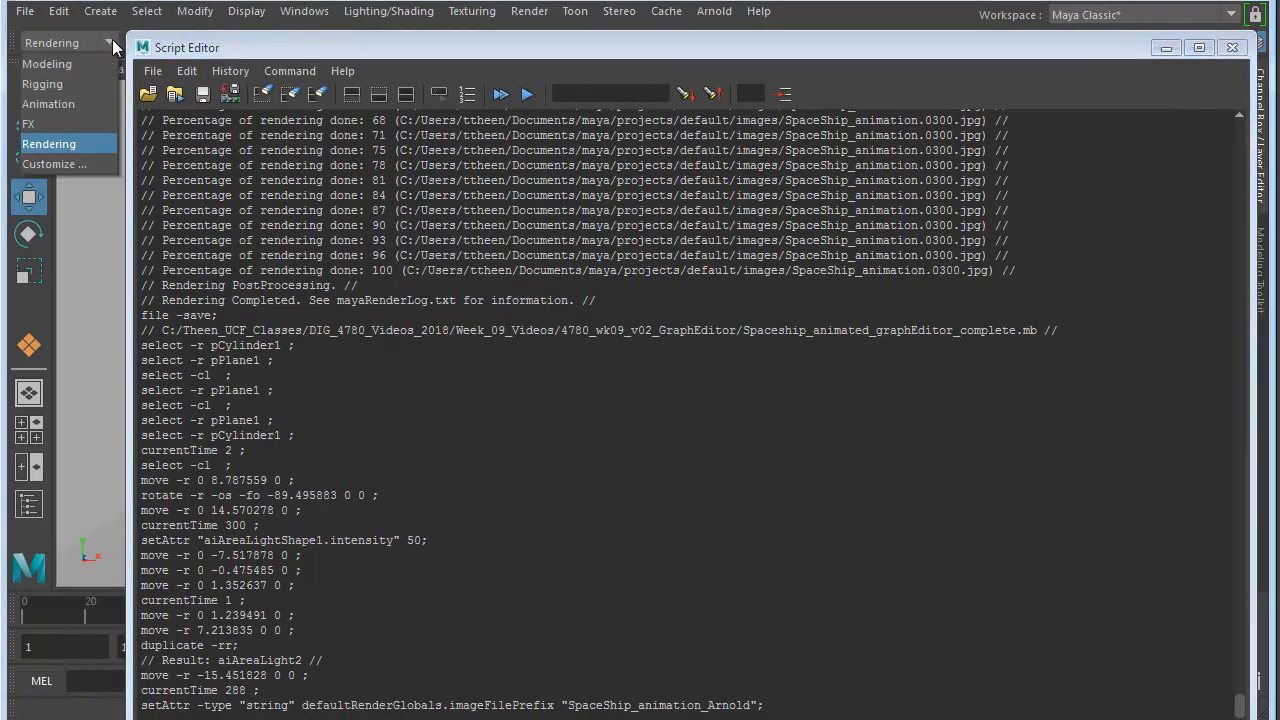
{"action": "left_click", "coordinate": [58, 146]}
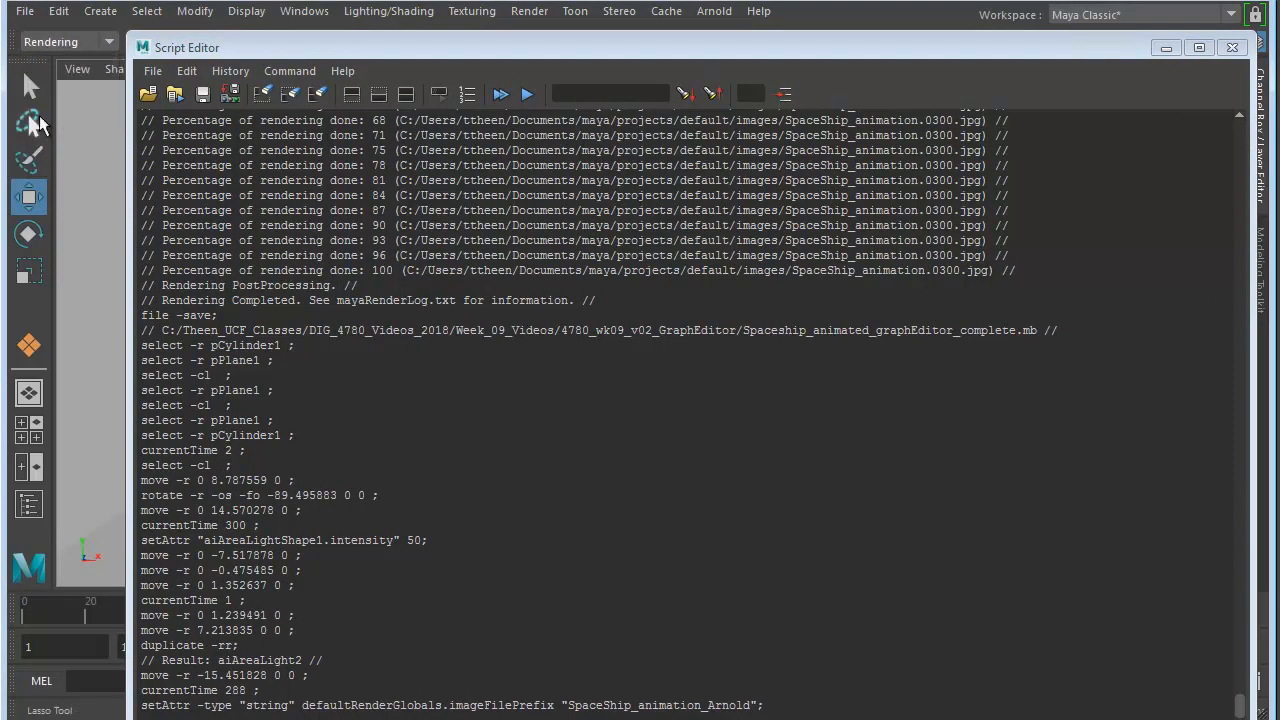
{"action": "left_click", "coordinate": [529, 11]}
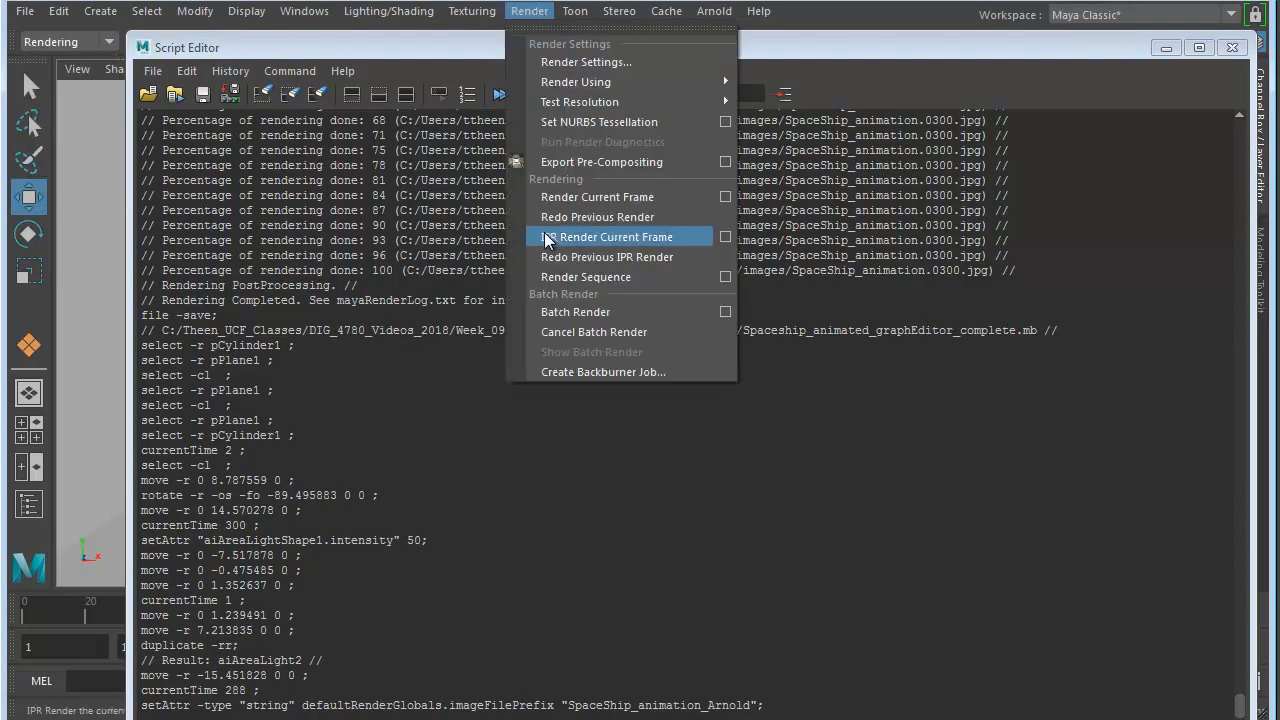
{"action": "left_click", "coordinate": [726, 276]}
{"action": "left_click_drag", "start_coordinate": [636, 273], "coordinate": [650, 131]}
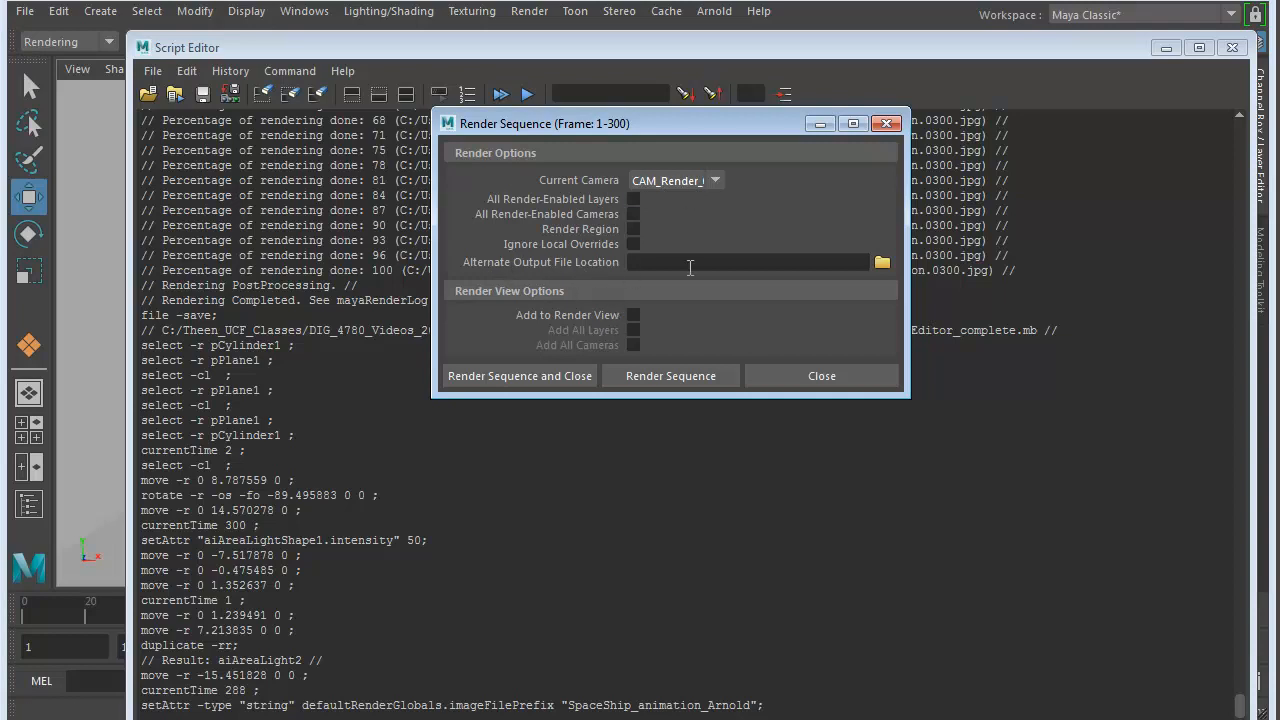
{"action": "left_click", "coordinate": [535, 383]}
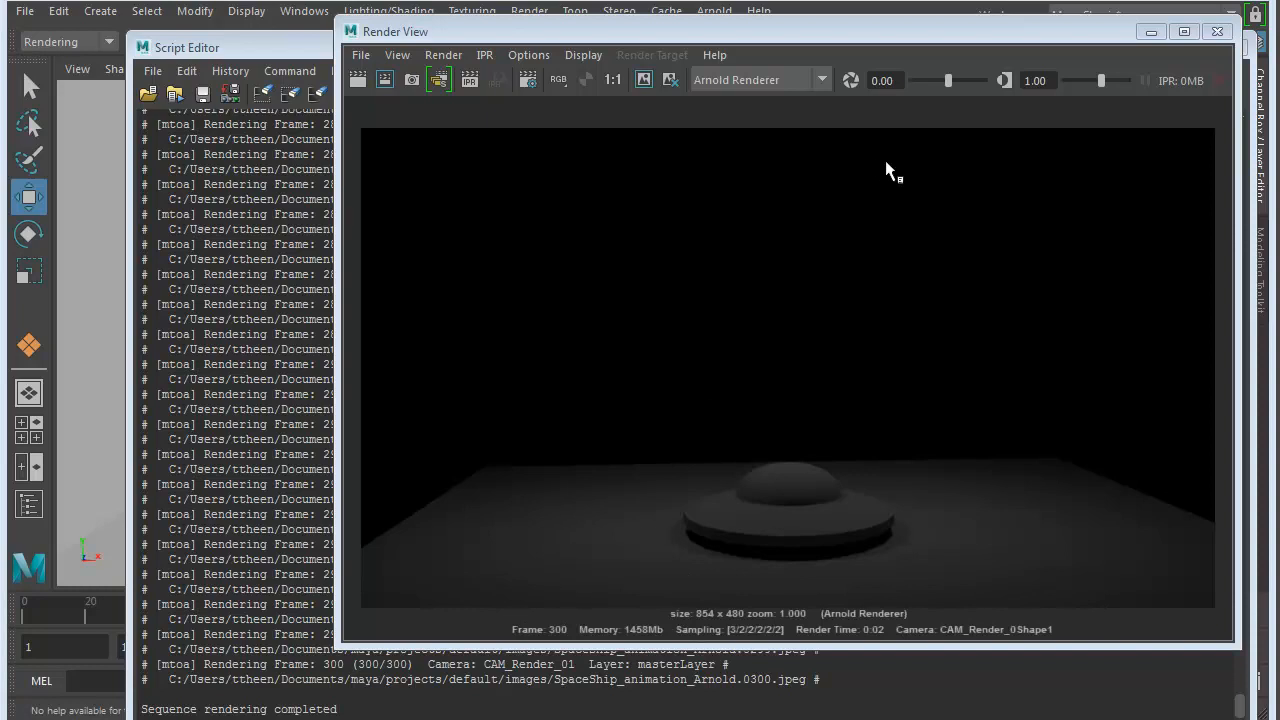
- Close the Render View, highlight the last rendered frame's output path in the Script Editor history, and close the editor
{"action": "left_click_drag", "start_coordinate": [1008, 35], "coordinate": [896, 32]}
{"action": "left_click", "coordinate": [1105, 29]}
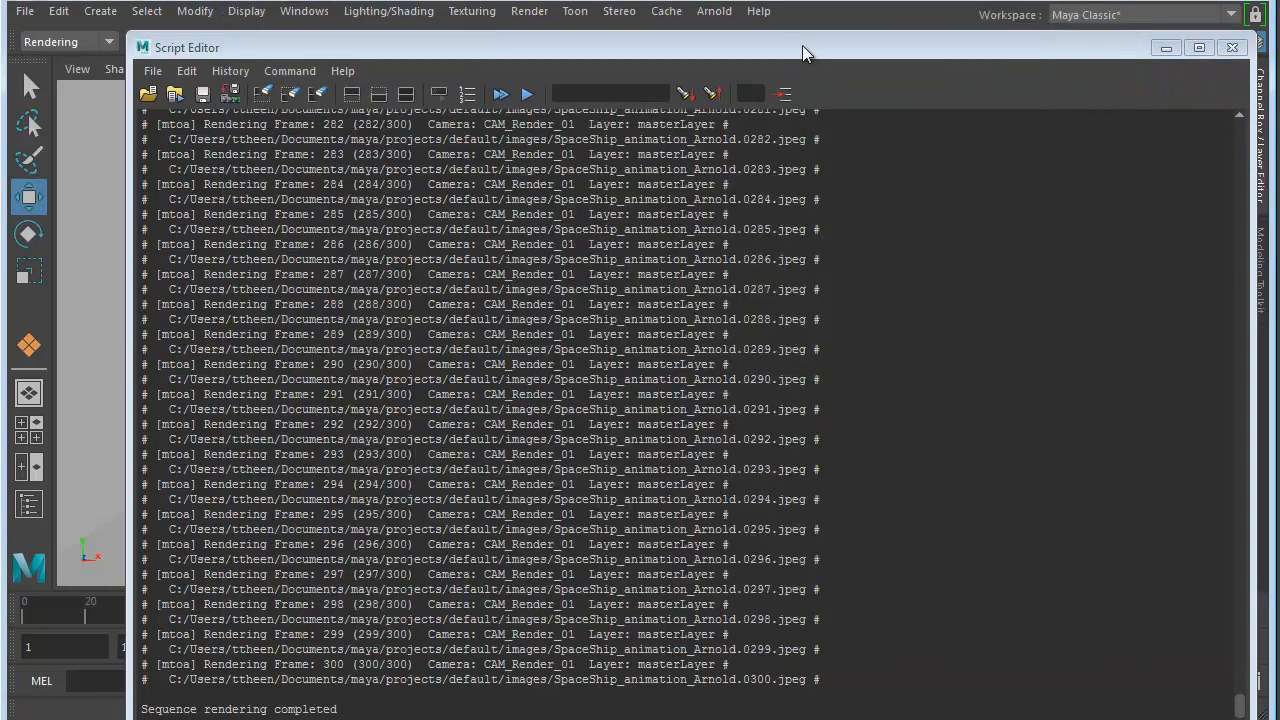
{"action": "double_click", "coordinate": [802, 45]}
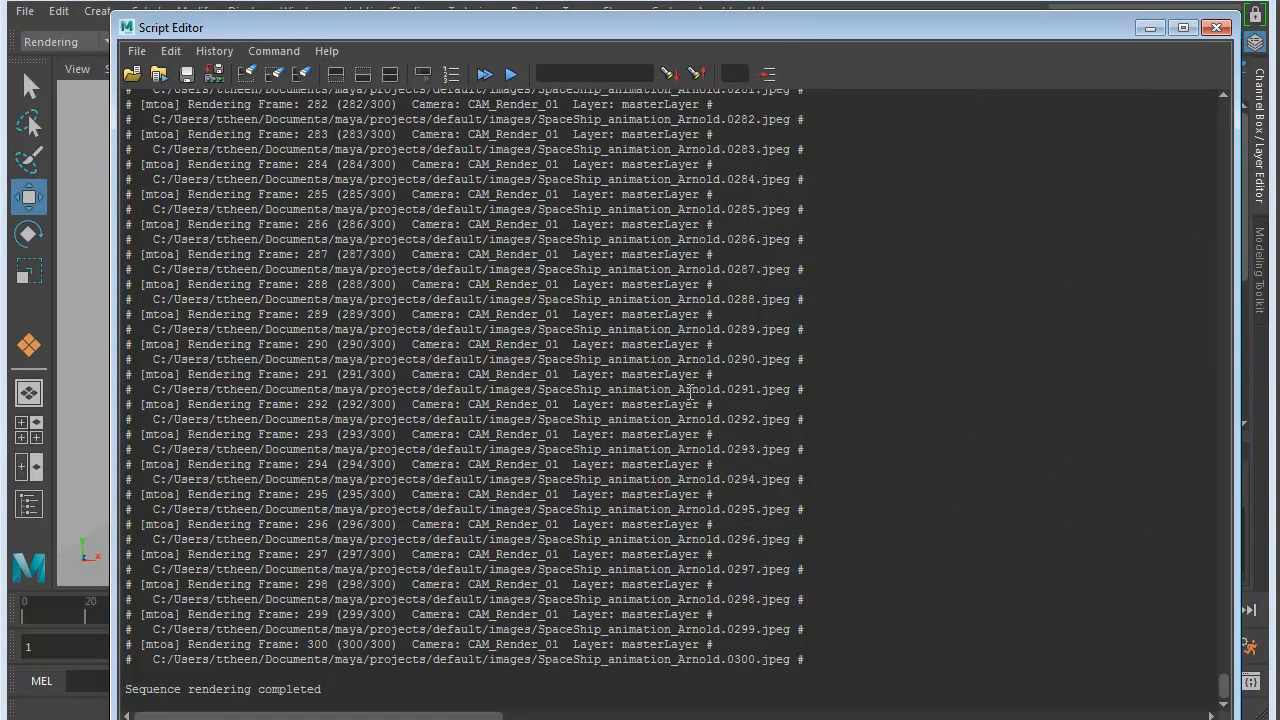
{"action": "left_click_drag", "start_coordinate": [175, 661], "coordinate": [788, 660]}
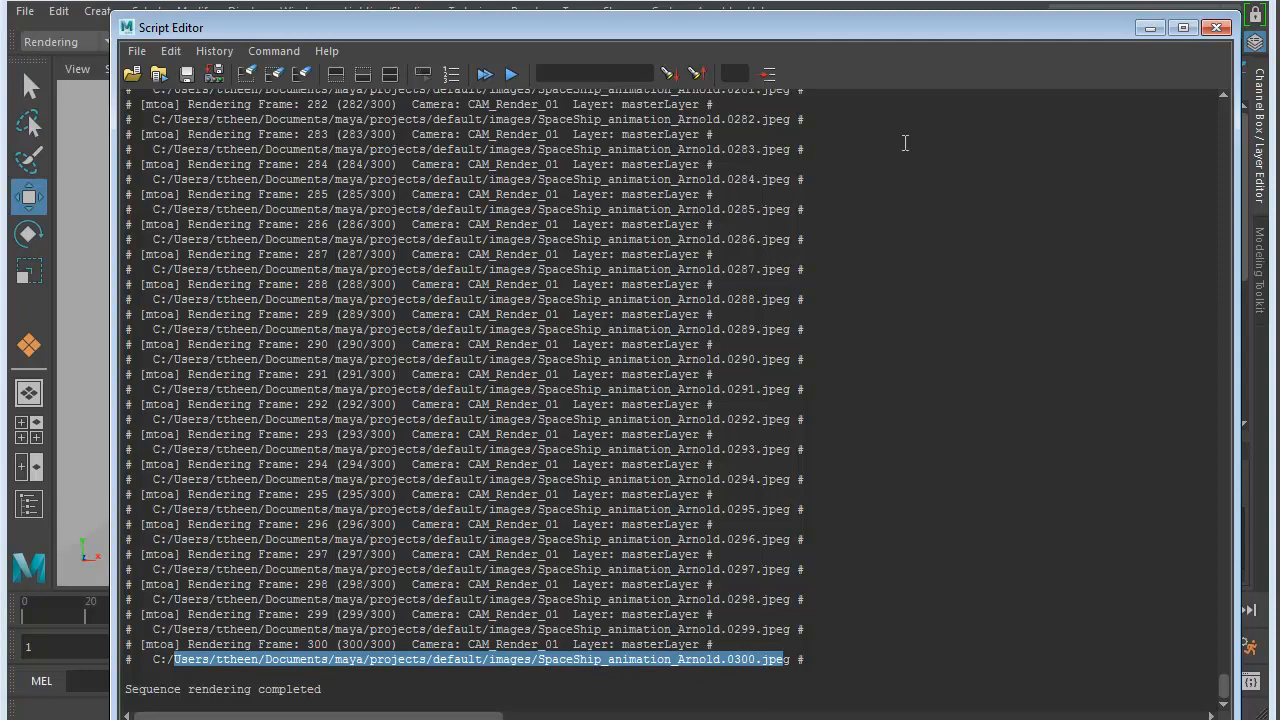
{"action": "left_click", "coordinate": [1216, 30]}
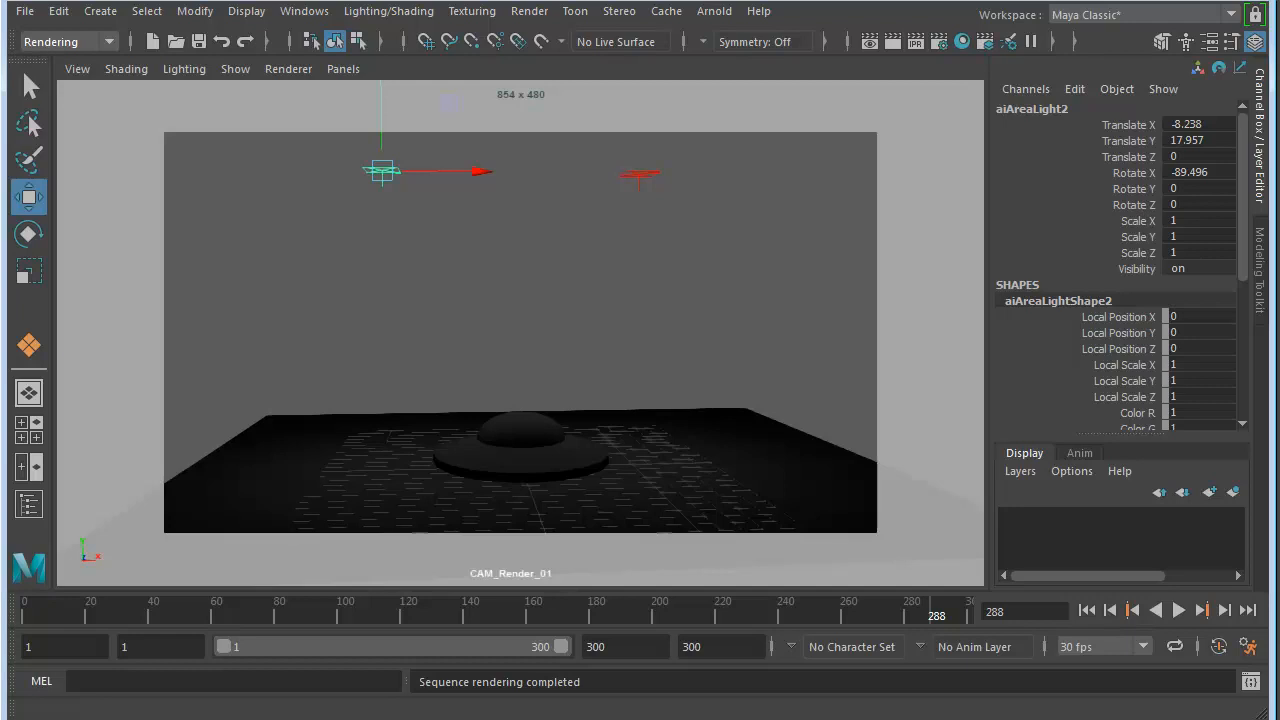
- Switch to Windows Explorer and open the artist's own profile folder inside Users on Local Disk (C:)
{"action": "key", "text": "super"}
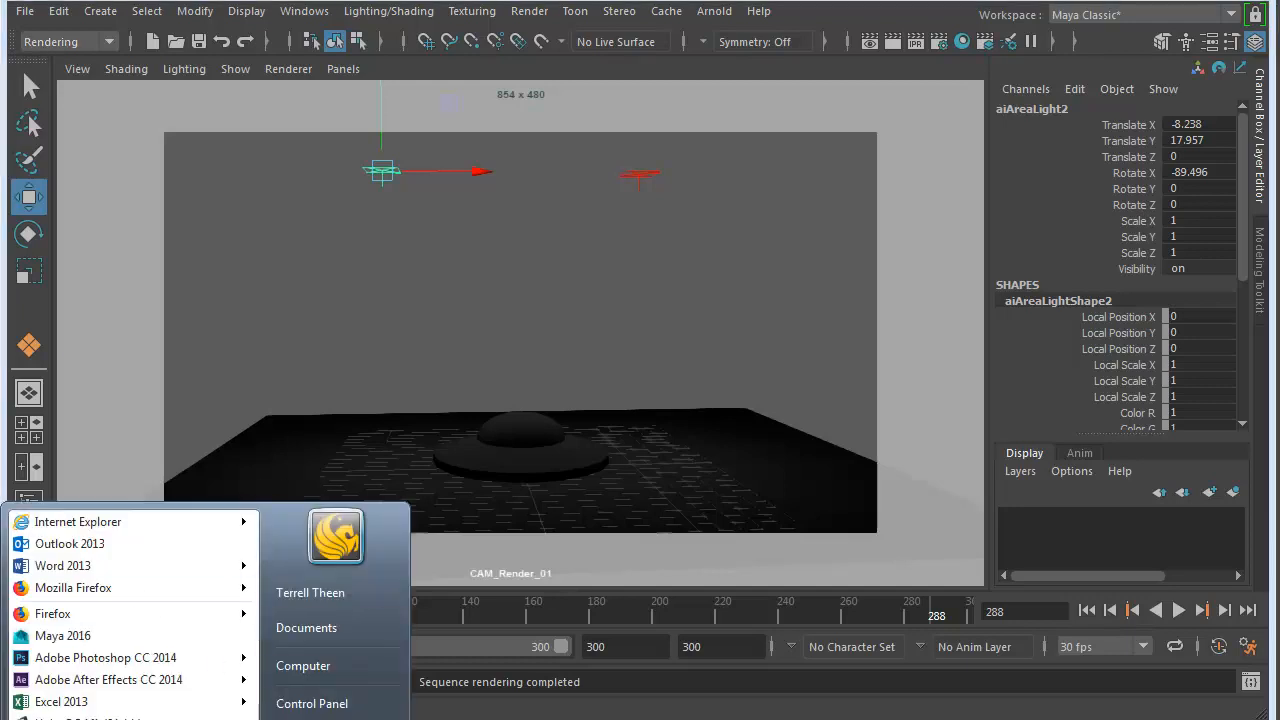
{"action": "left_click", "coordinate": [303, 665]}
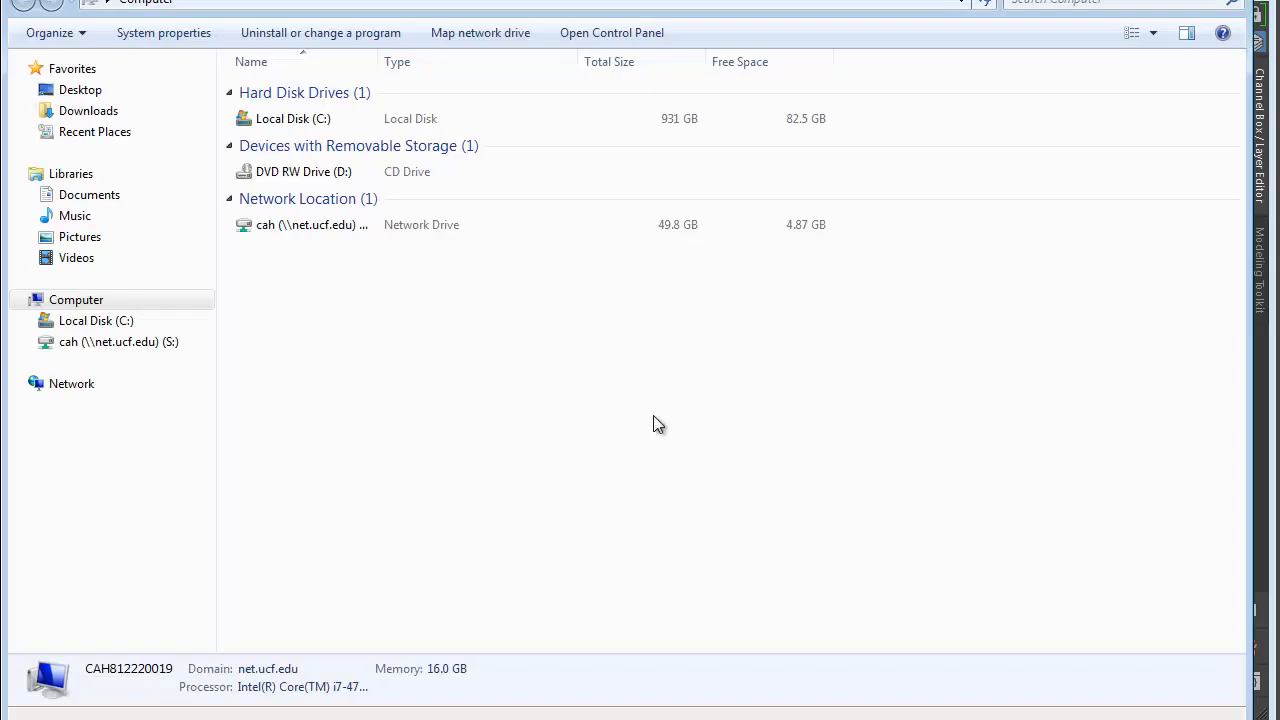
{"action": "double_click", "coordinate": [281, 119]}
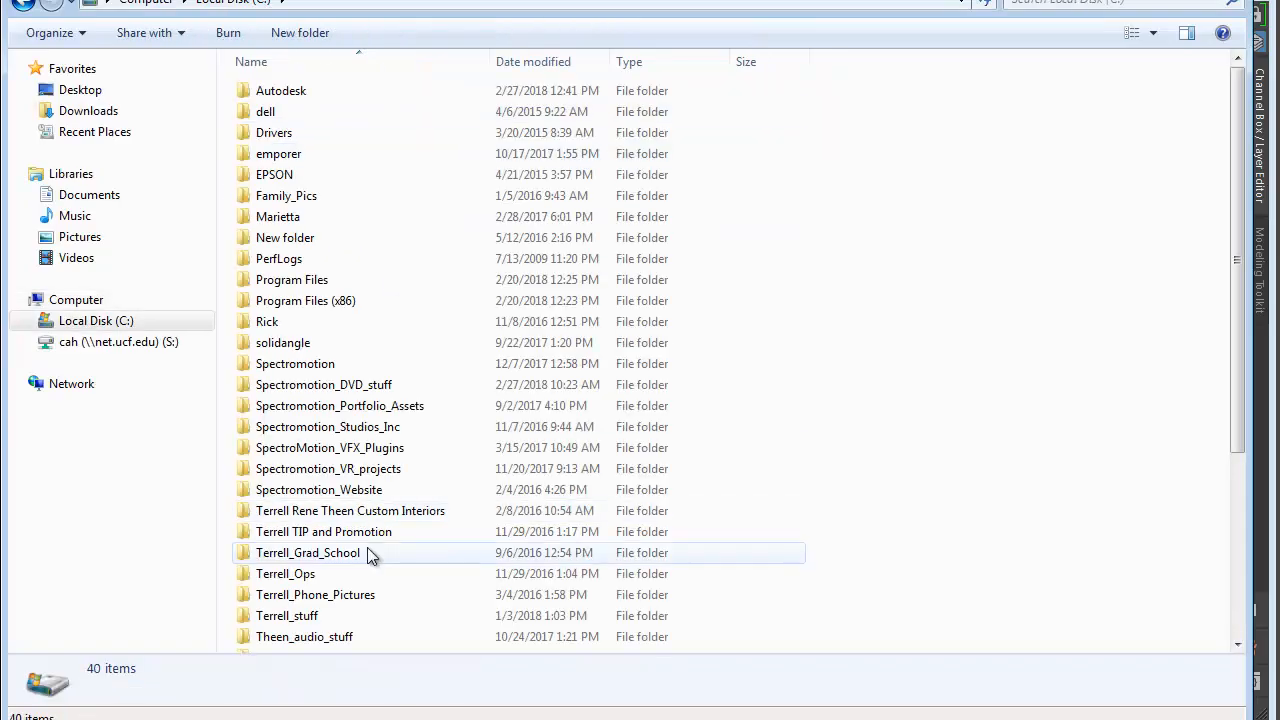
{"action": "scroll", "coordinate": [372, 545], "scroll_direction": "down", "scroll_amount": 4}
{"action": "double_click", "coordinate": [307, 578]}
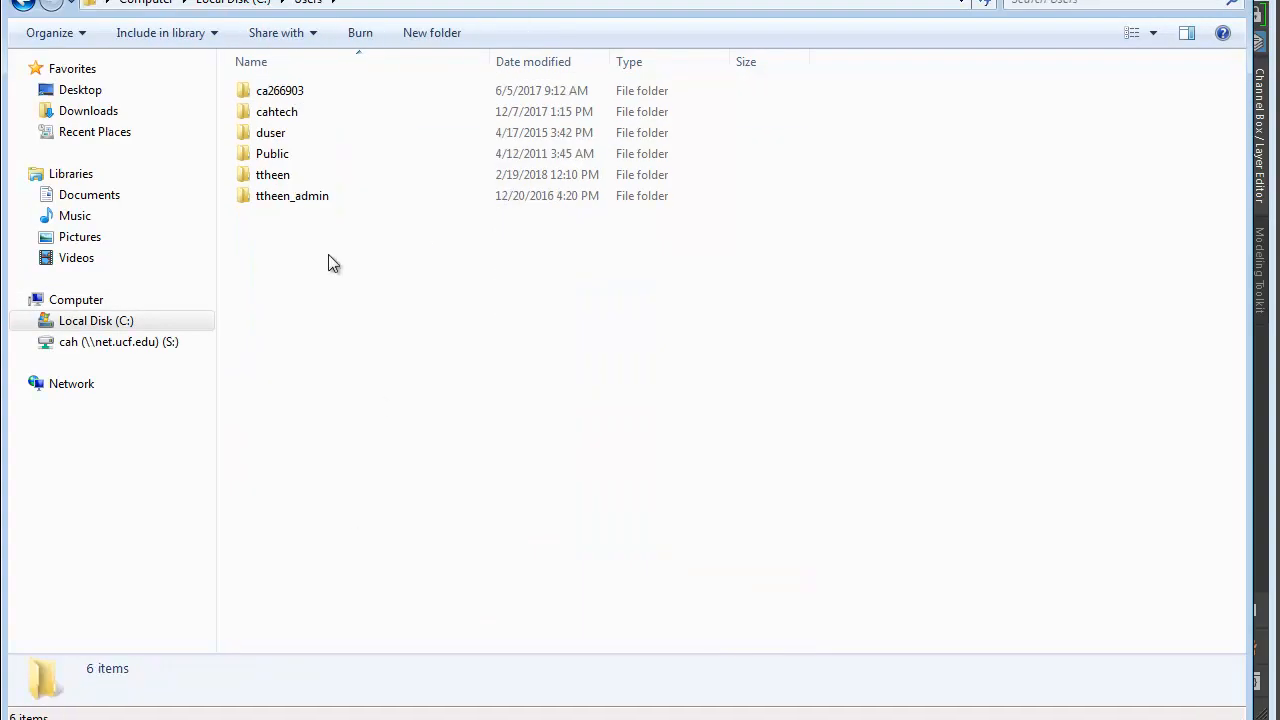
{"action": "double_click", "coordinate": [346, 176]}
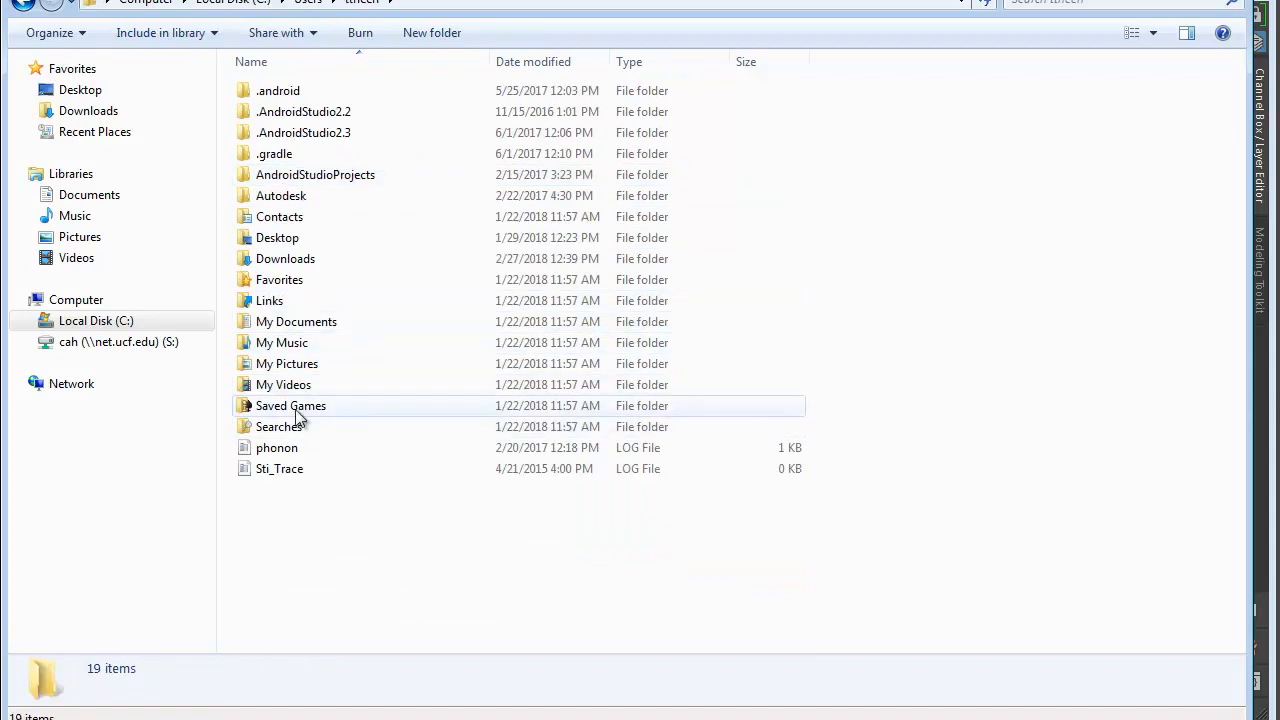
- Open My Documents > maya > projects > default > images and look through the rendered SpaceShip_animation_Arnold frames
{"action": "double_click", "coordinate": [281, 324]}
{"action": "double_click", "coordinate": [270, 196]}
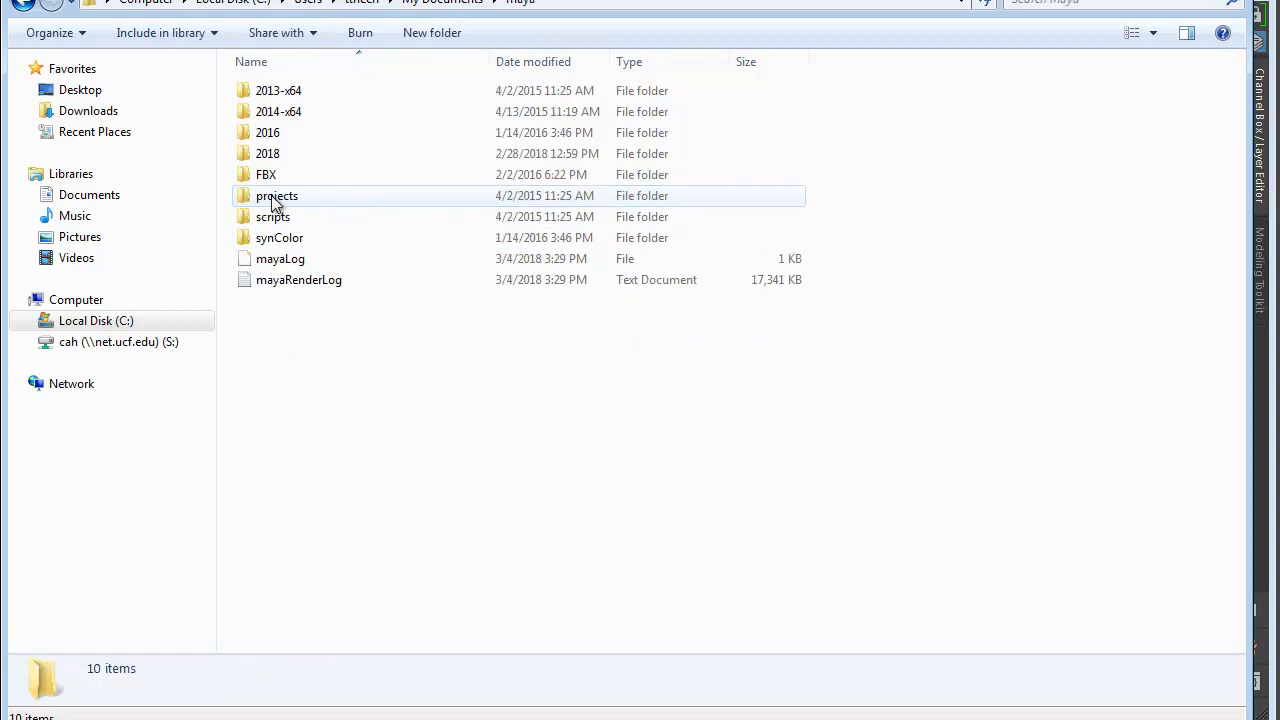
{"action": "double_click", "coordinate": [274, 196]}
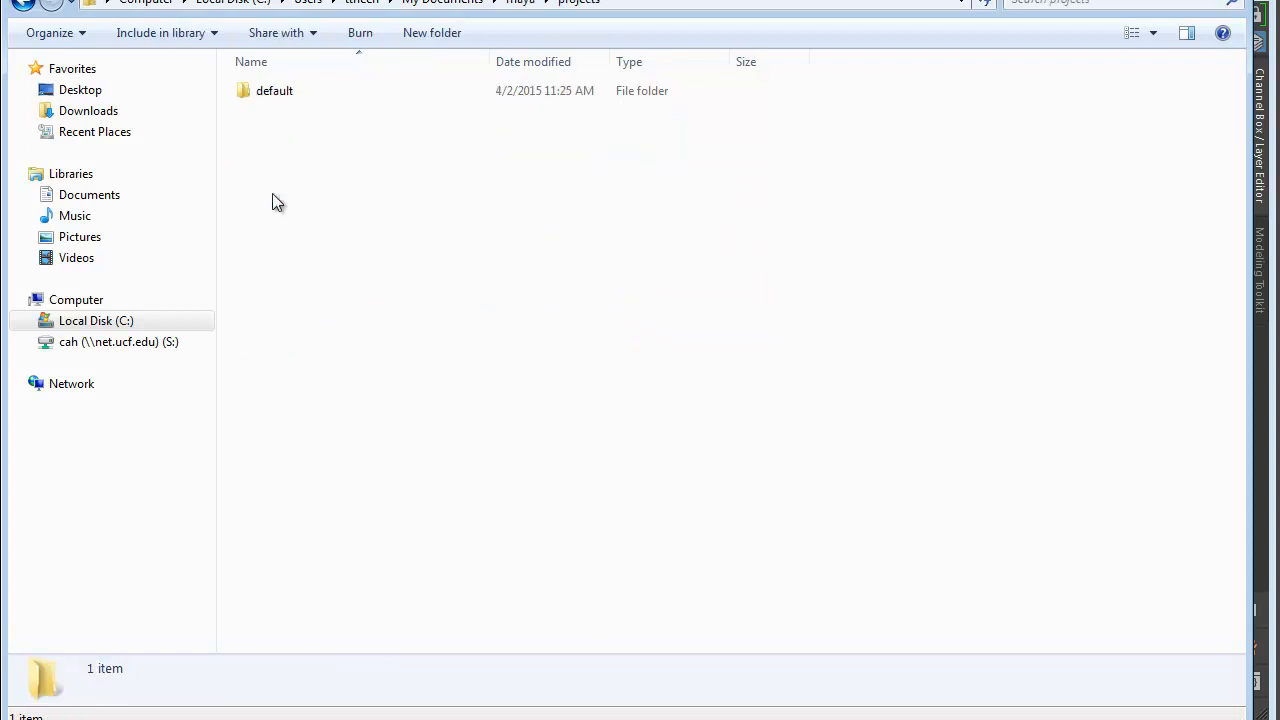
{"action": "left_click", "coordinate": [272, 95]}
{"action": "double_click", "coordinate": [268, 98]}
{"action": "left_click", "coordinate": [290, 200]}
{"action": "double_click", "coordinate": [290, 200]}
{"action": "left_click", "coordinate": [532, 155]}
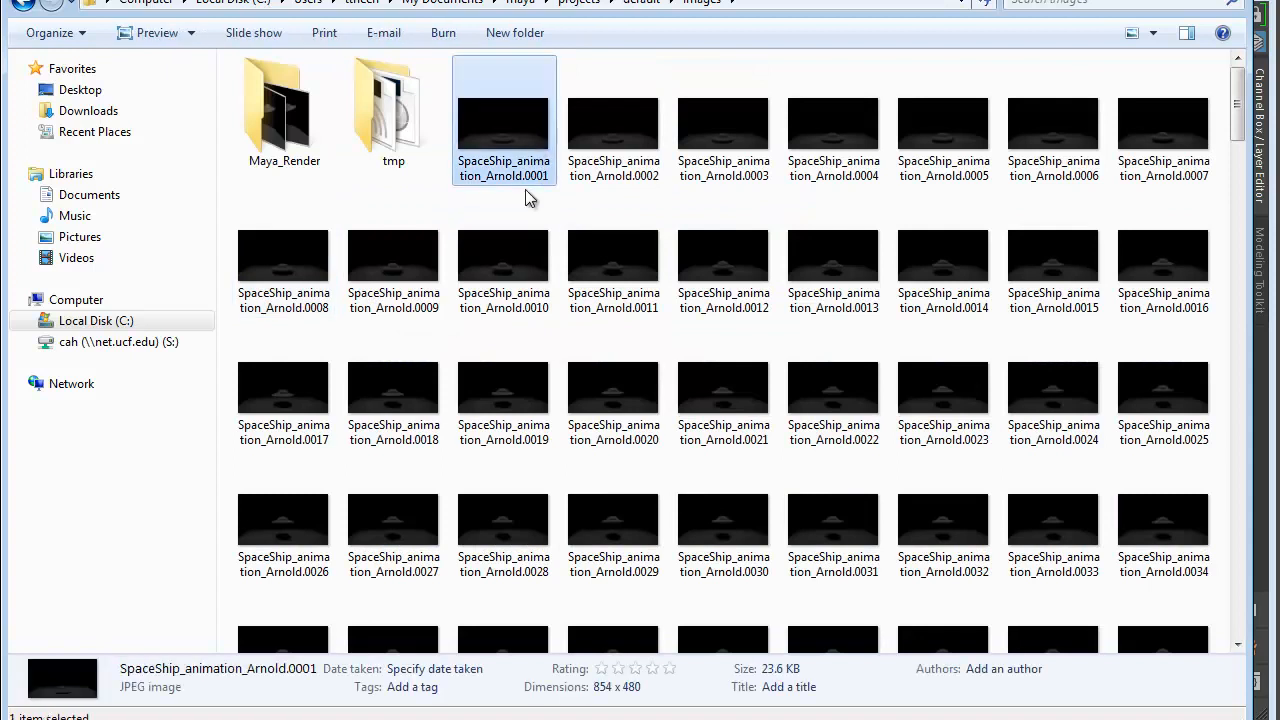
{"action": "scroll", "coordinate": [645, 612], "scroll_direction": "down", "scroll_amount": 20}
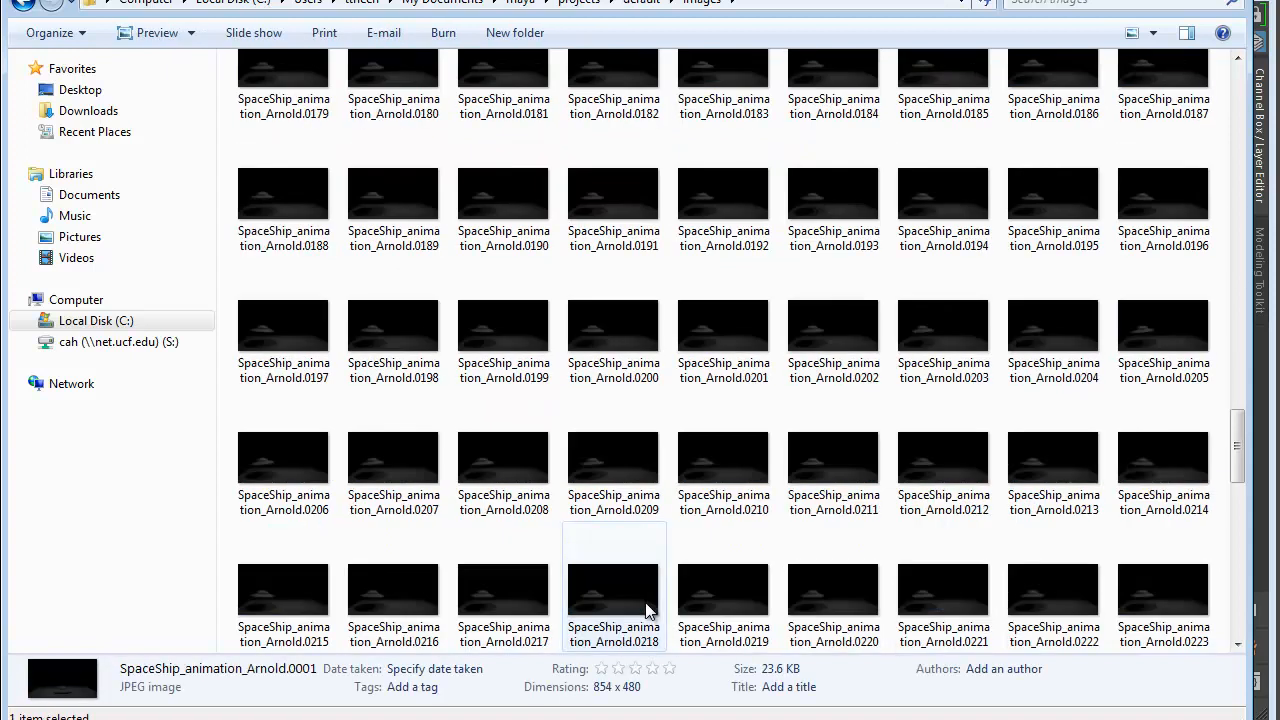
{"action": "scroll", "coordinate": [645, 612], "scroll_direction": "down", "scroll_amount": 10}
{"action": "scroll", "coordinate": [646, 610], "scroll_direction": "up", "scroll_amount": 20}
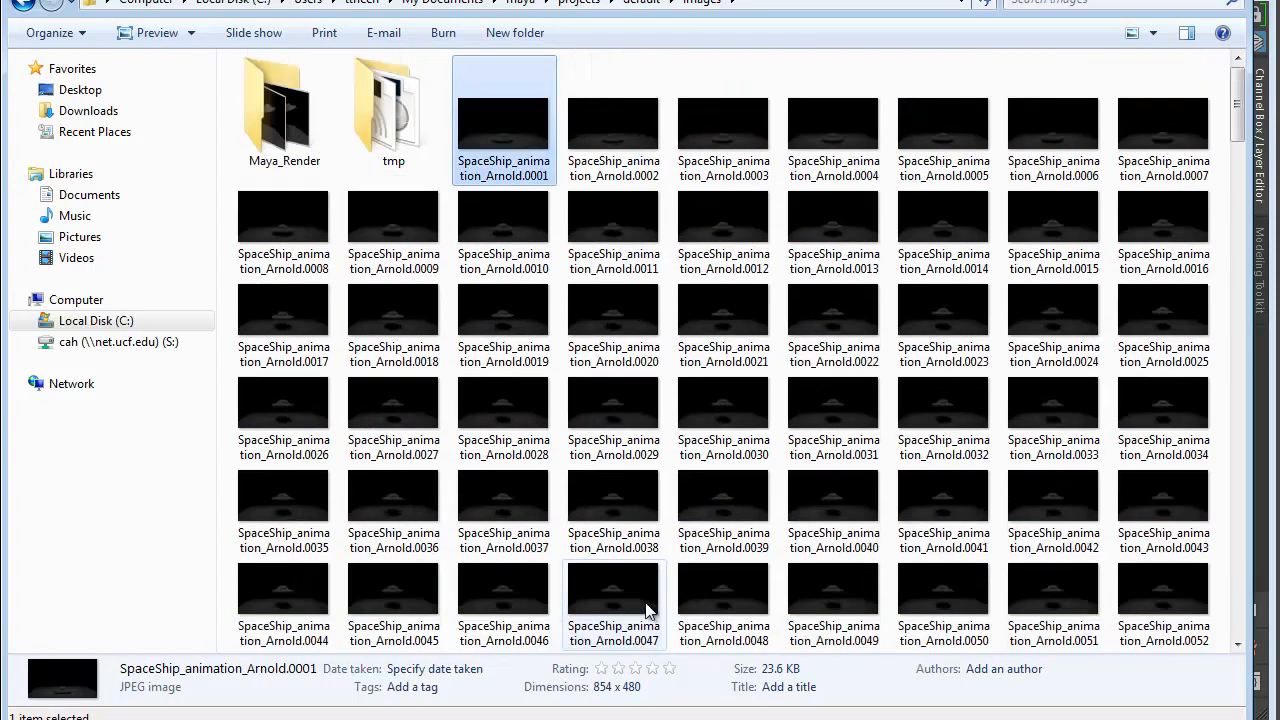
- Create a new folder named Arnold_Render inside the images folder
{"action": "left_click", "coordinate": [514, 33]}
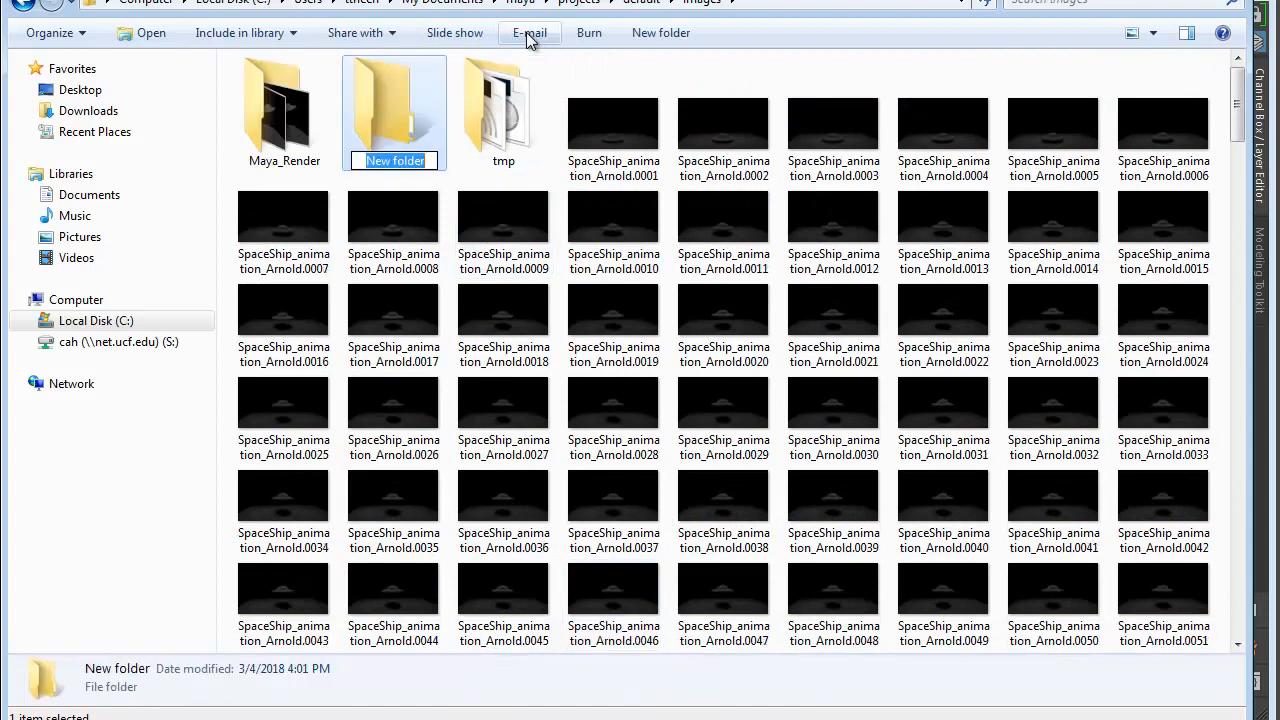
{"action": "type", "text": "Arnold_Render"}
{"action": "key", "text": "Return"}
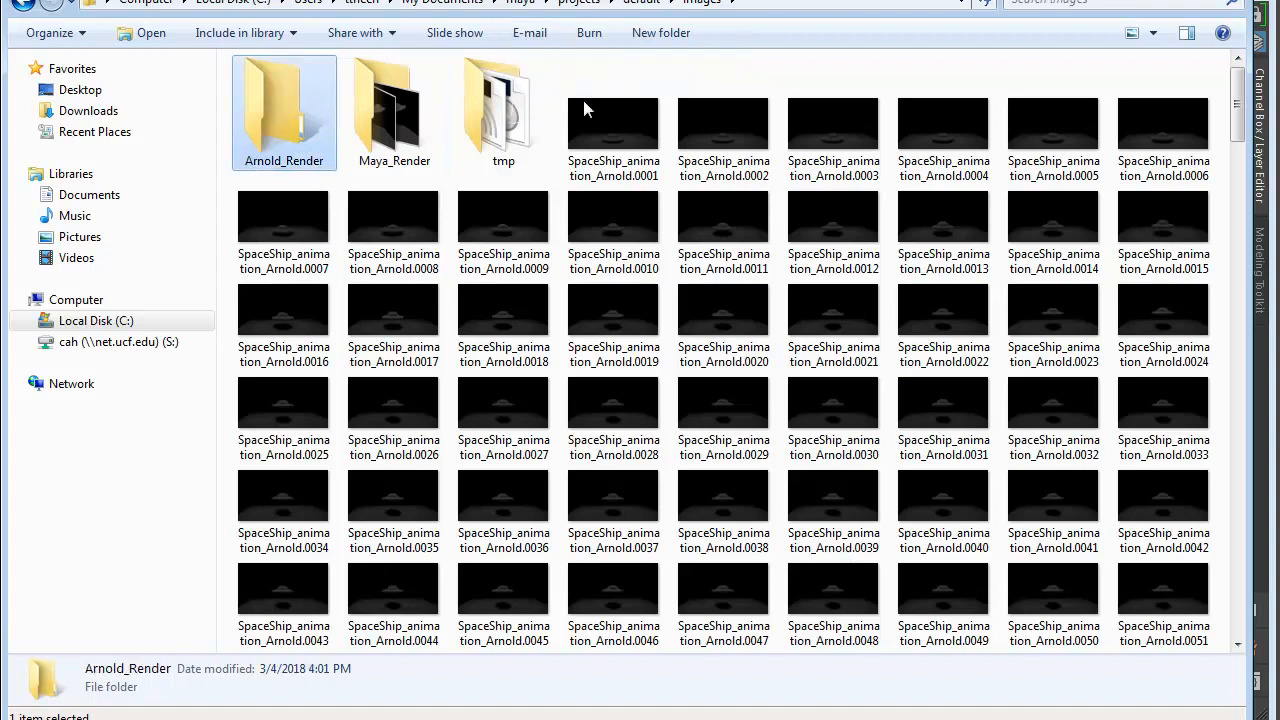
- Move all SpaceShip_animation_Arnold frames from 0001 to 0300 into the Arnold_Render folder and return to Maya
{"action": "left_click", "coordinate": [645, 135]}
{"action": "left_click_drag", "start_coordinate": [1240, 103], "coordinate": [1240, 590]}
{"action": "left_click", "coordinate": [860, 610], "text": "shift"}
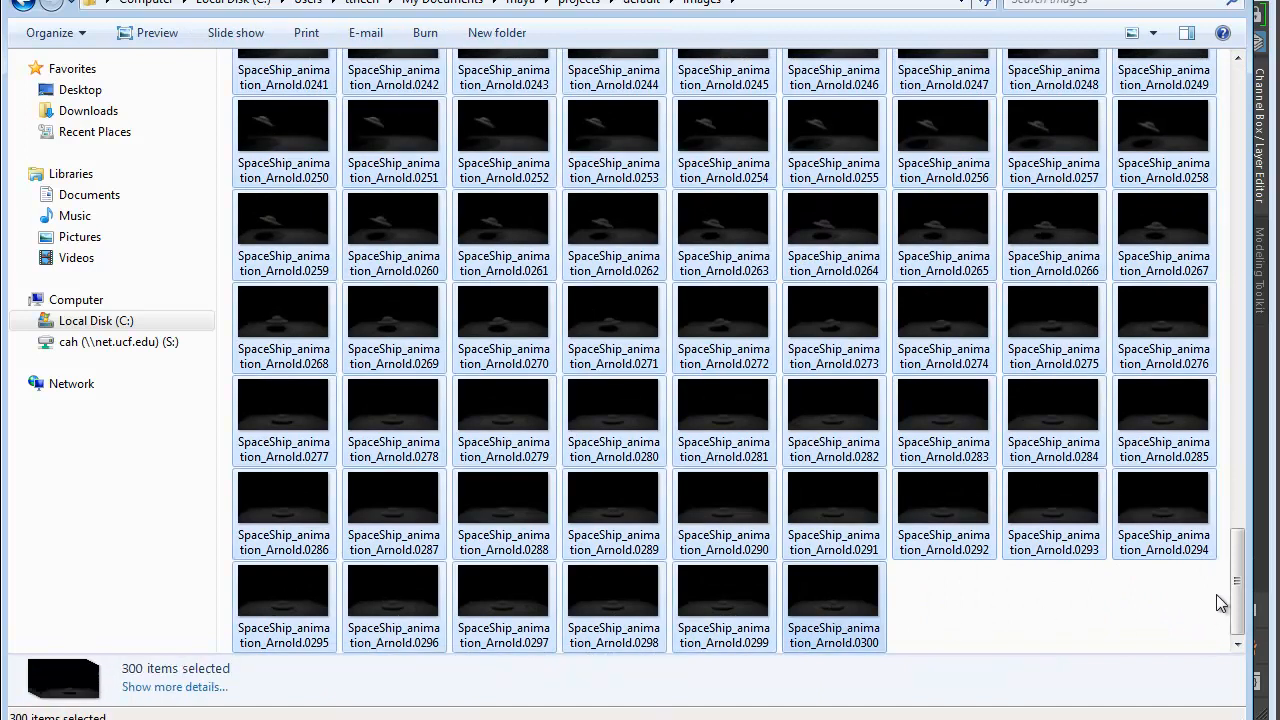
{"action": "scroll", "coordinate": [1150, 598], "scroll_direction": "up", "scroll_amount": 15}
{"action": "left_click_drag", "start_coordinate": [637, 117], "coordinate": [286, 150]}
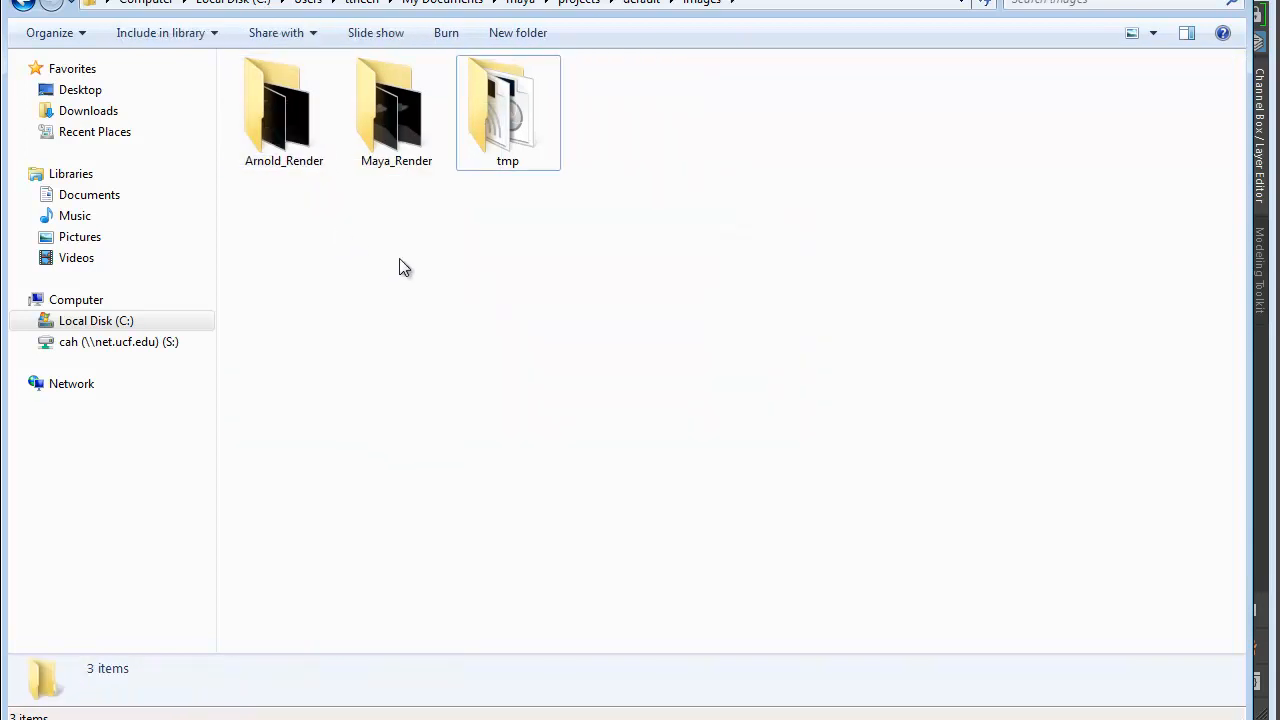
{"action": "left_click", "coordinate": [1157, 0]}
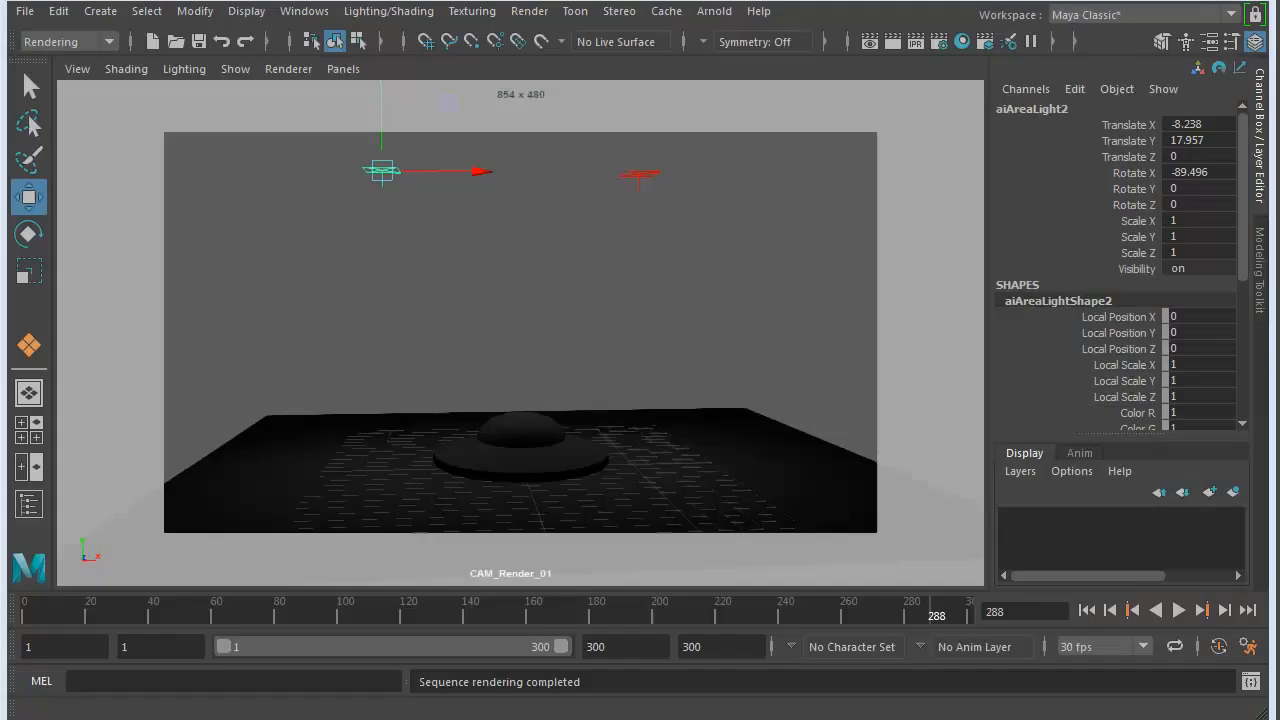